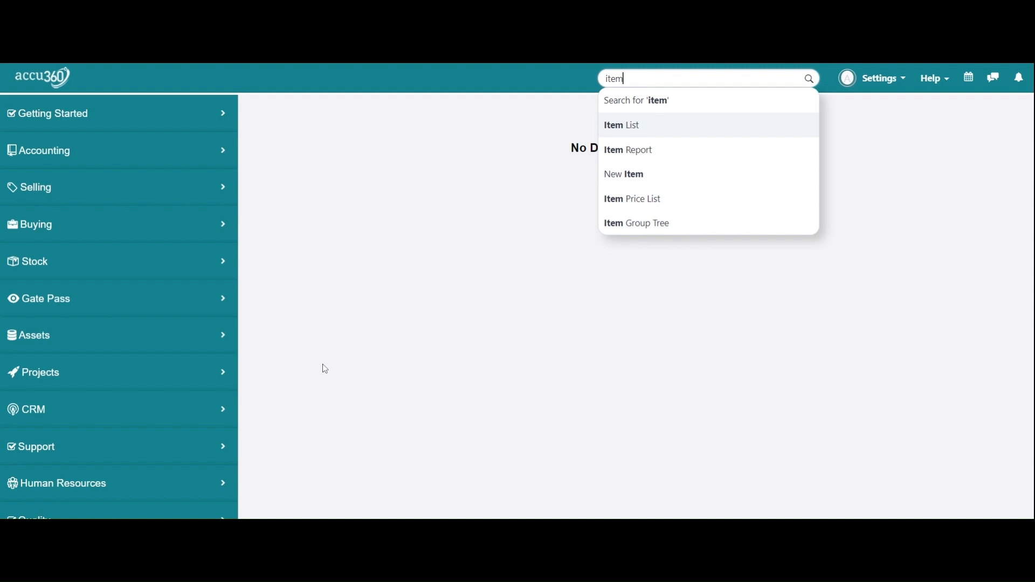
Step: Open the Item list under Stock's Items and Pricing and start a new item
{"action": "left_click", "coordinate": [148, 264]}
{"action": "scroll", "coordinate": [163, 269], "scroll_direction": "down", "scroll_amount": 3}
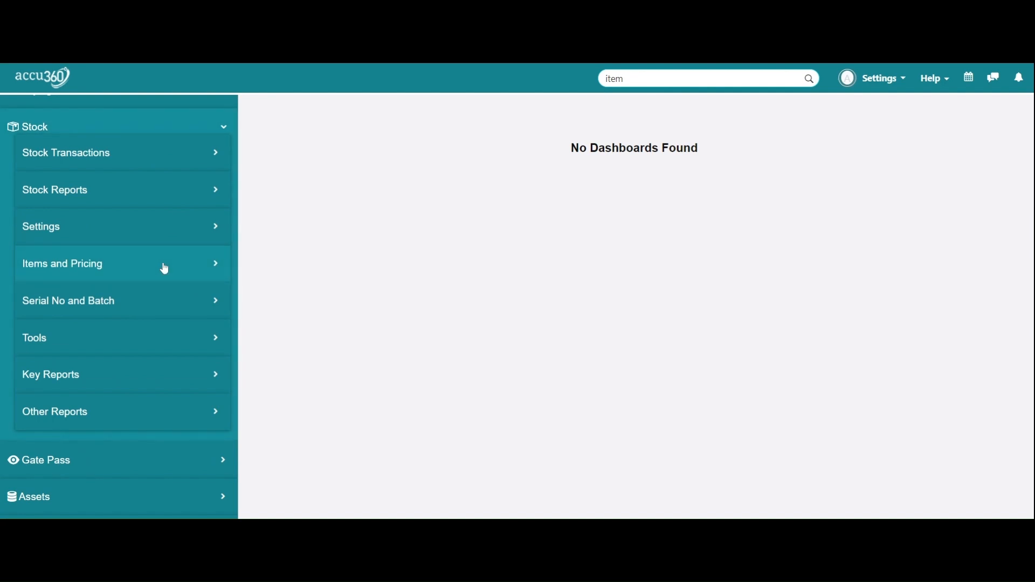
{"action": "left_click", "coordinate": [165, 267]}
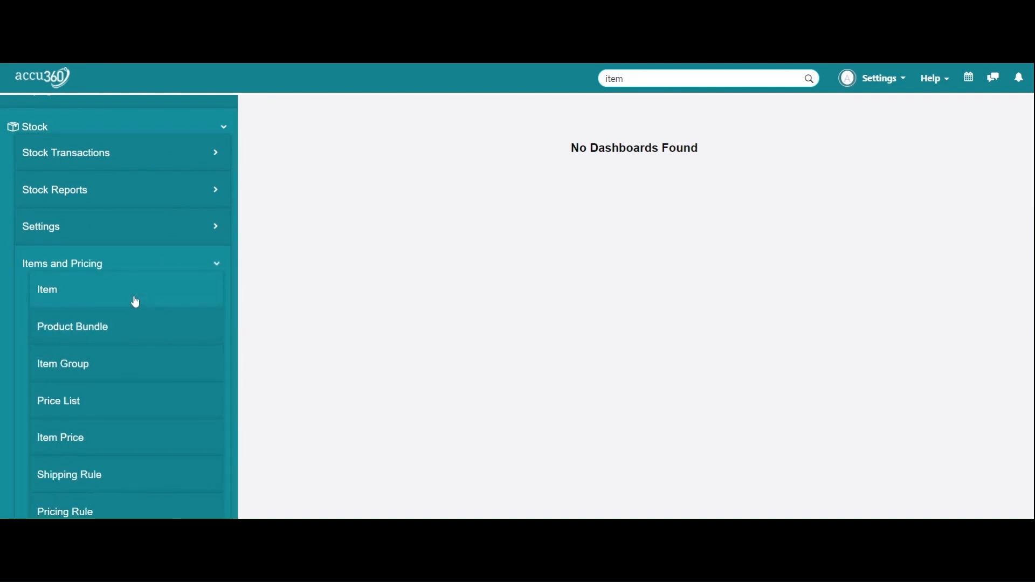
{"action": "left_click", "coordinate": [202, 294]}
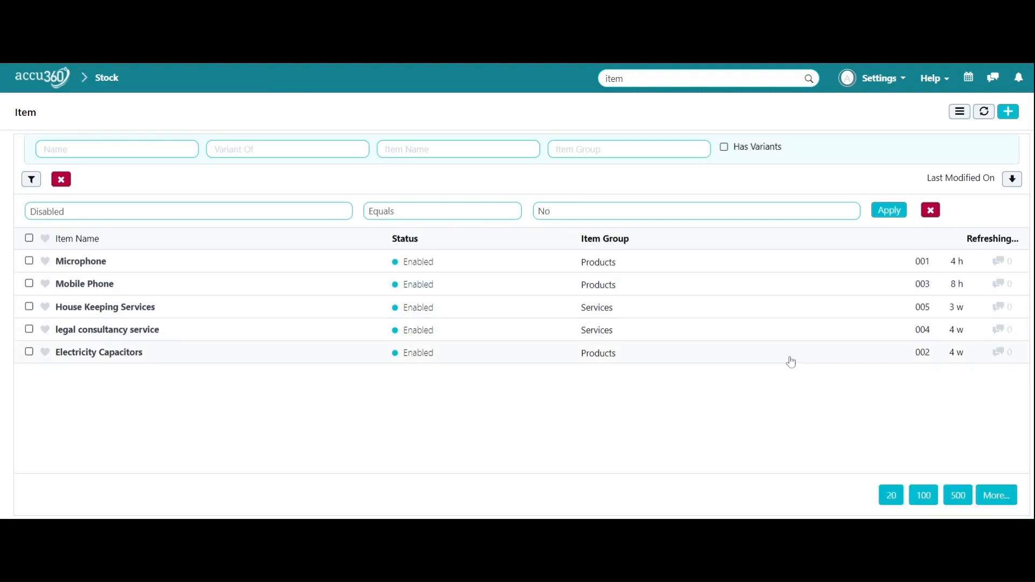
{"action": "left_click", "coordinate": [1010, 112]}
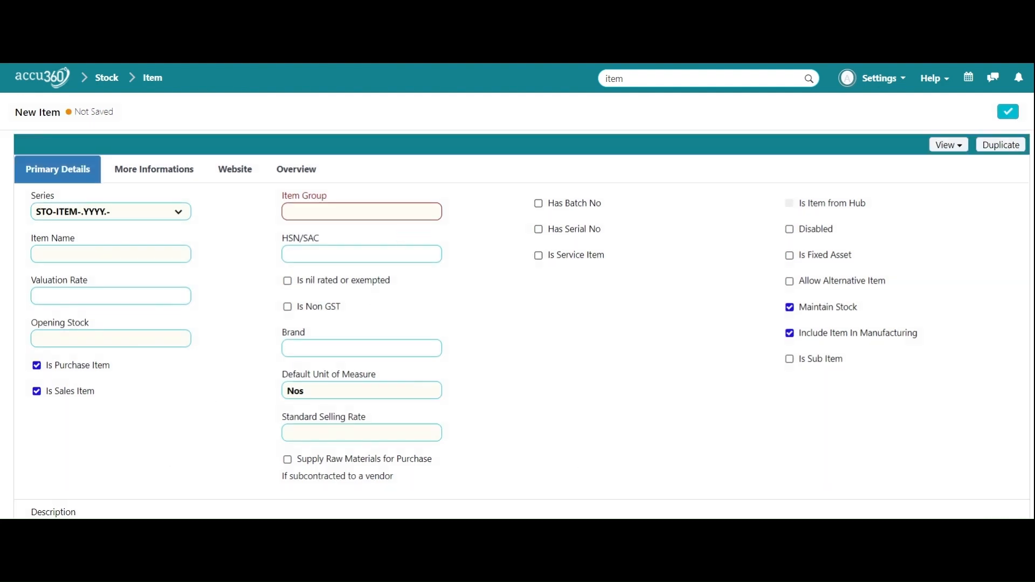
Step: Start a new item group for the item's Item Group field and name it Stationery
{"action": "scroll", "coordinate": [393, 231], "scroll_direction": "down", "scroll_amount": 6}
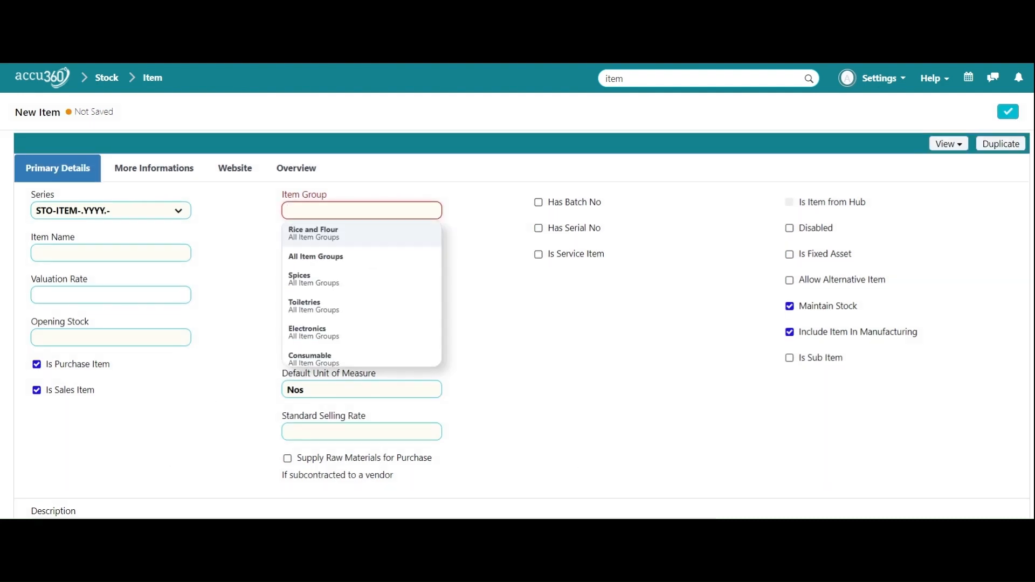
{"action": "scroll", "coordinate": [393, 233], "scroll_direction": "up", "scroll_amount": 6}
{"action": "scroll", "coordinate": [393, 320], "scroll_direction": "down", "scroll_amount": 5}
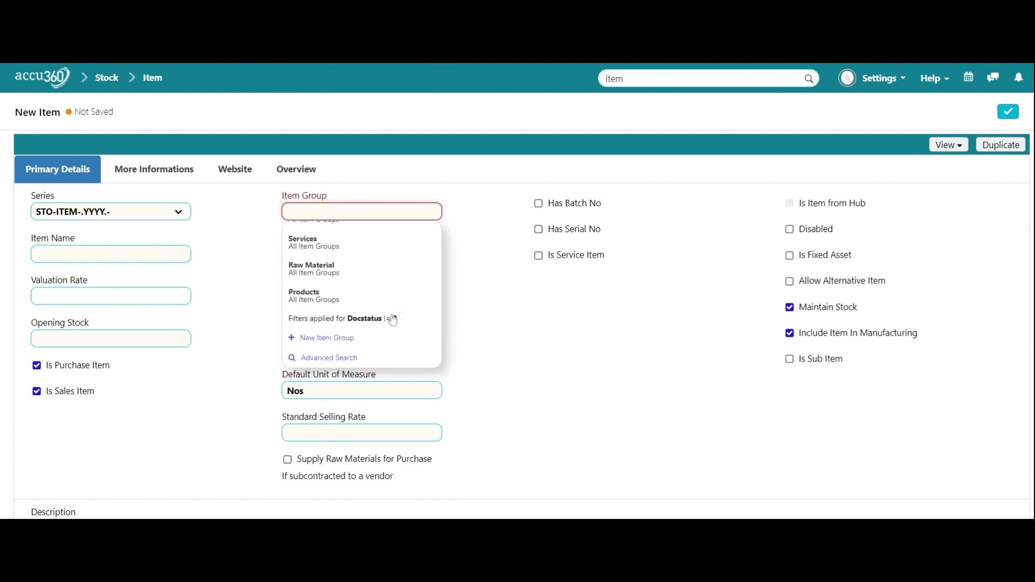
{"action": "left_click", "coordinate": [333, 348]}
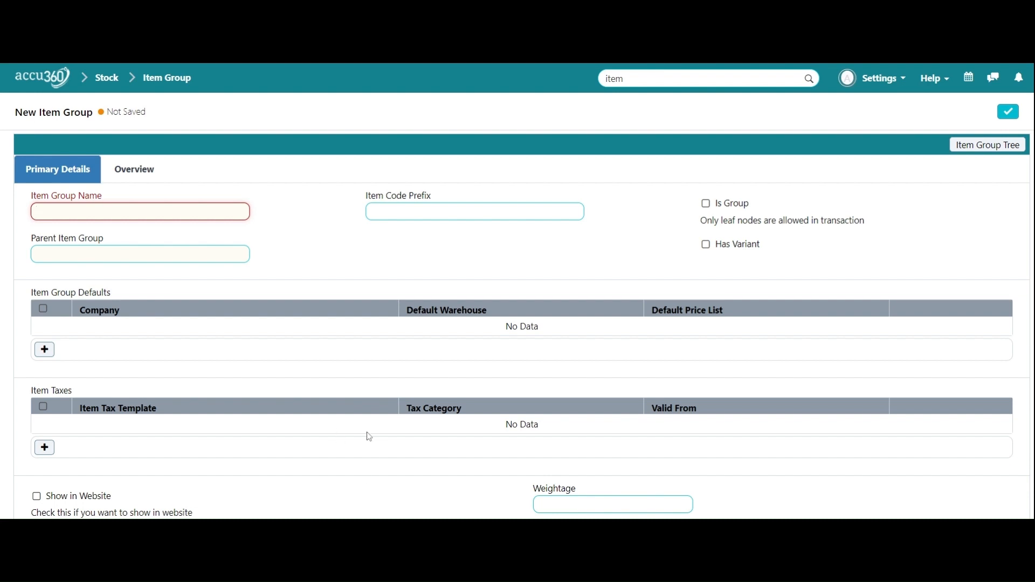
{"action": "type", "text": "Stati"}
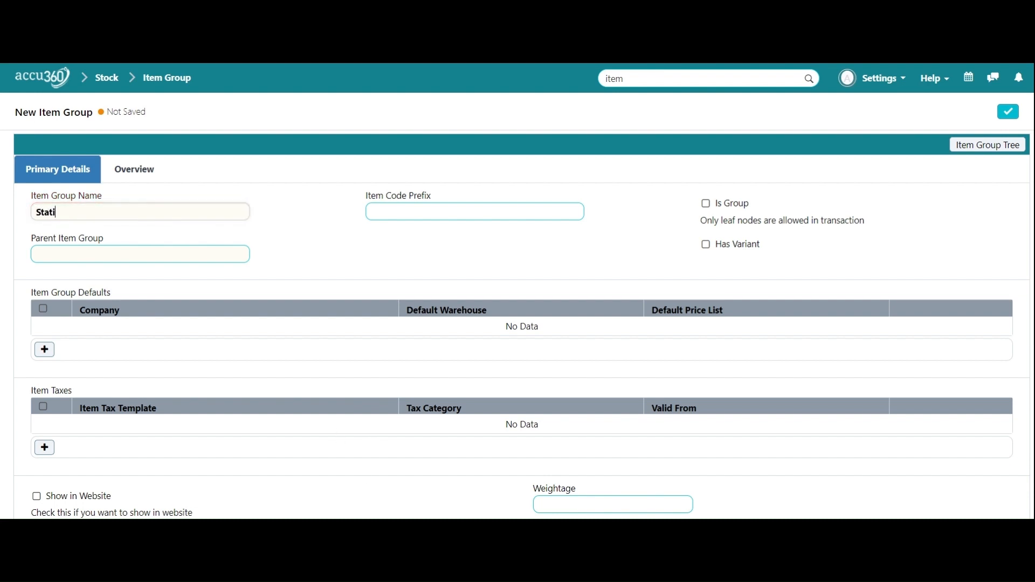
{"action": "type", "text": "onery"}
{"action": "left_click", "coordinate": [295, 259]}
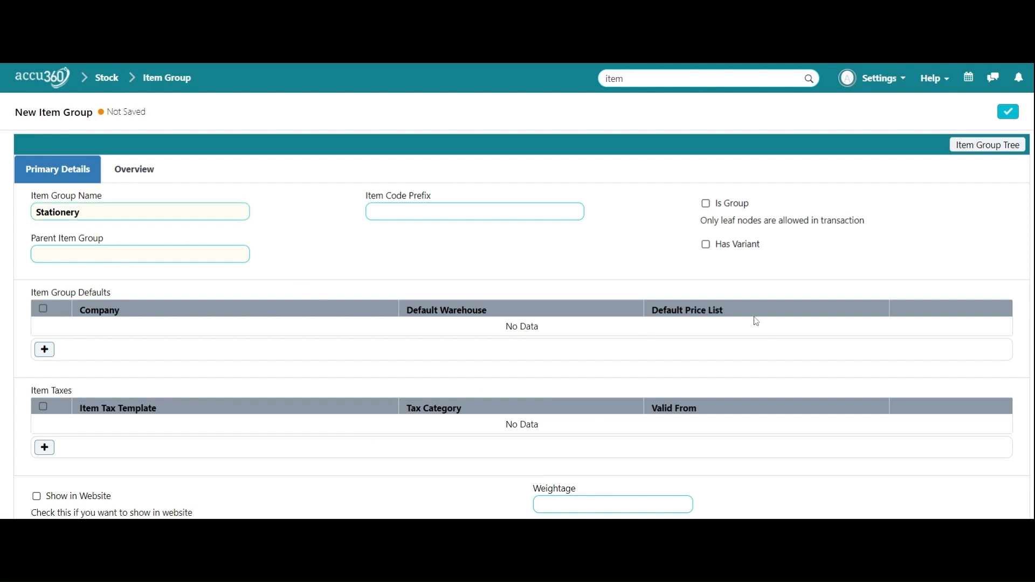
Step: Set the parent item group to All Item Groups and save the new item group
{"action": "left_click", "coordinate": [70, 254]}
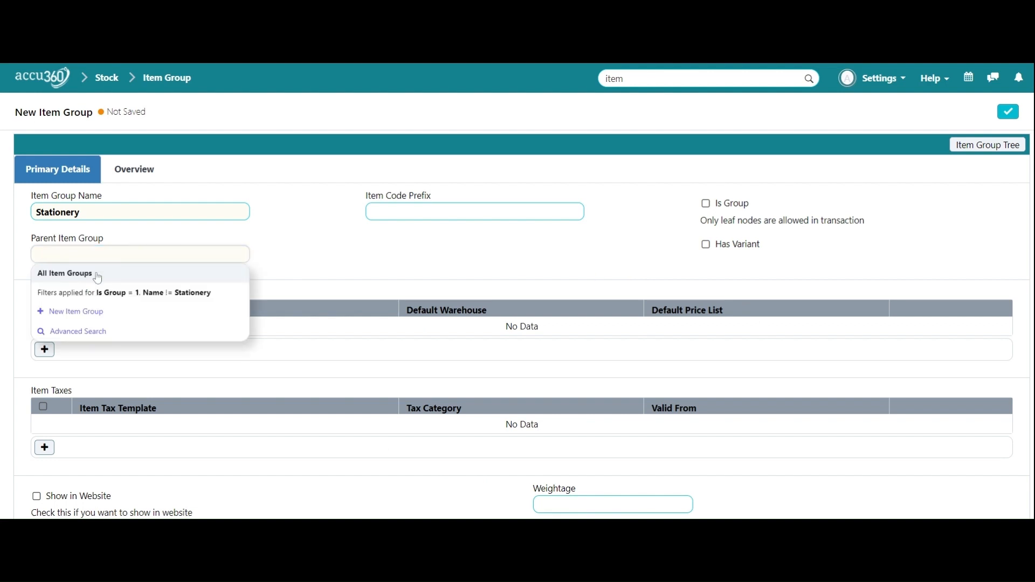
{"action": "left_click", "coordinate": [98, 276]}
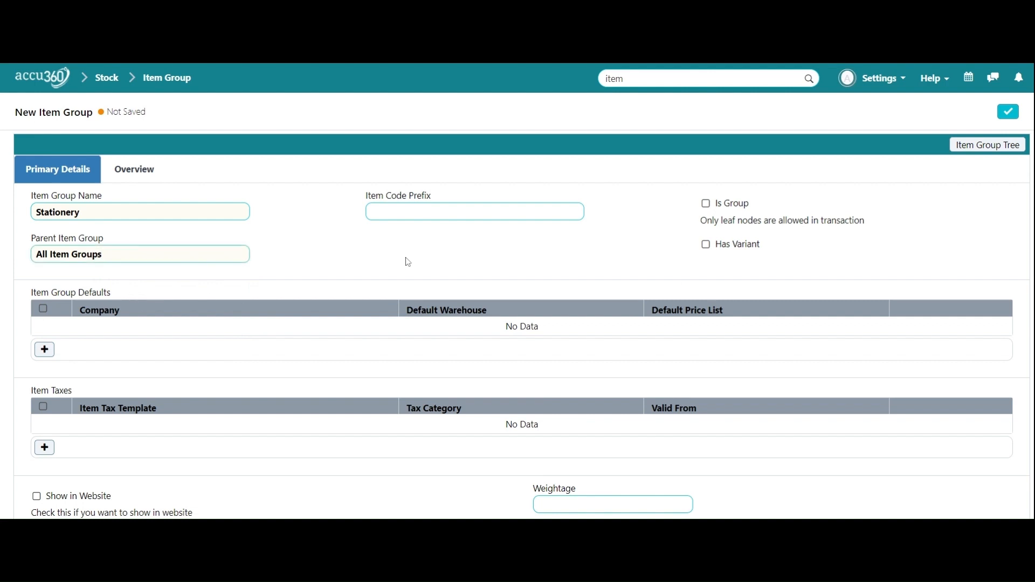
{"action": "scroll", "coordinate": [751, 292], "scroll_direction": "down", "scroll_amount": 2}
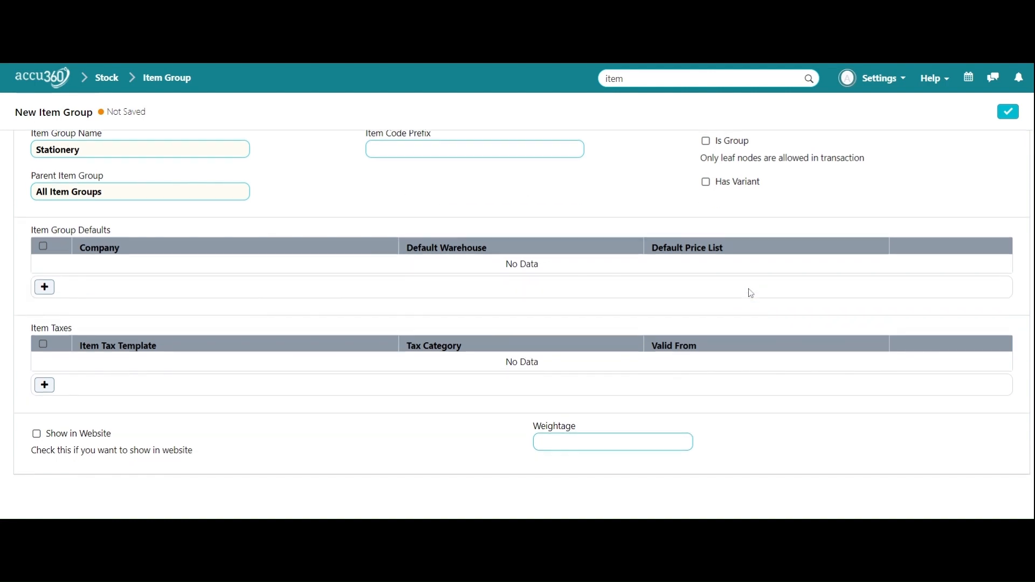
{"action": "scroll", "coordinate": [751, 293], "scroll_direction": "up", "scroll_amount": 2}
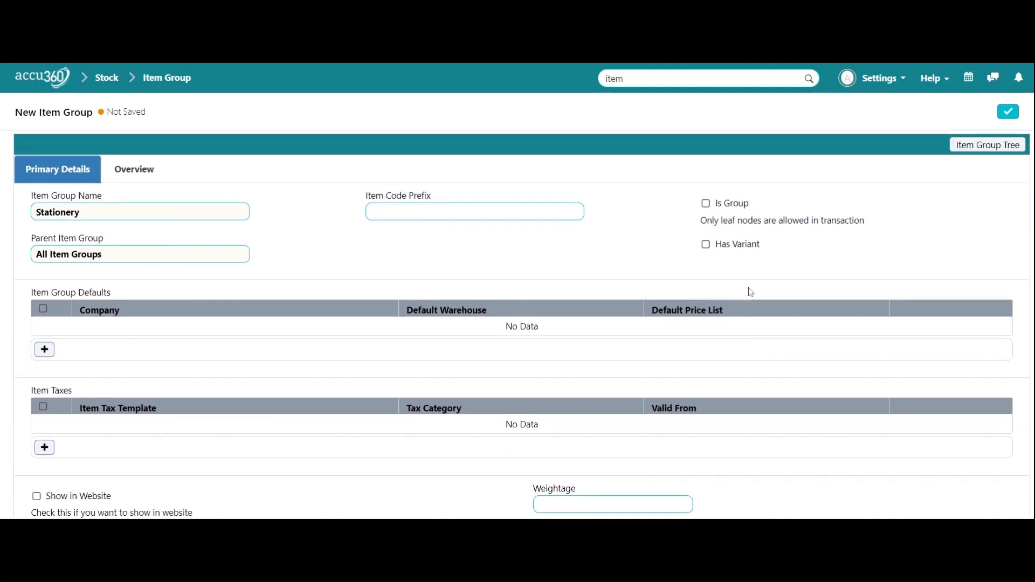
{"action": "left_click", "coordinate": [1008, 112]}
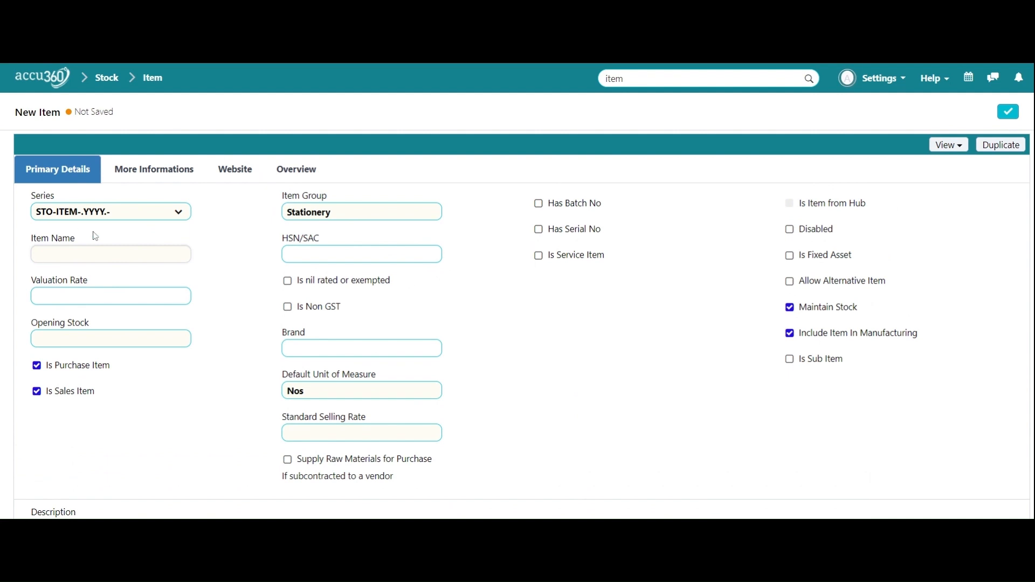
Step: Enter A4 Paper as the item name
{"action": "type", "text": "A"}
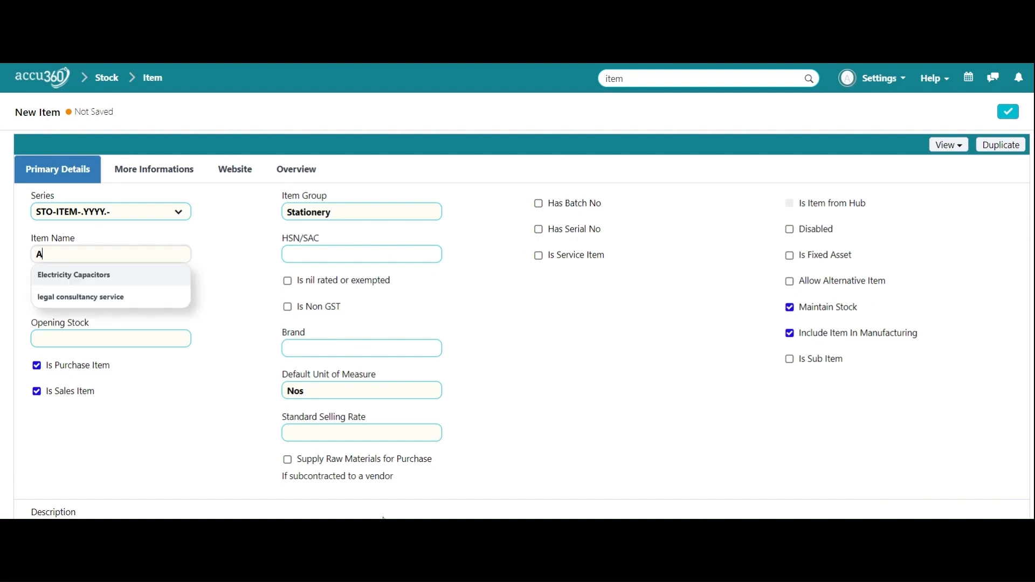
{"action": "type", "text": "4"}
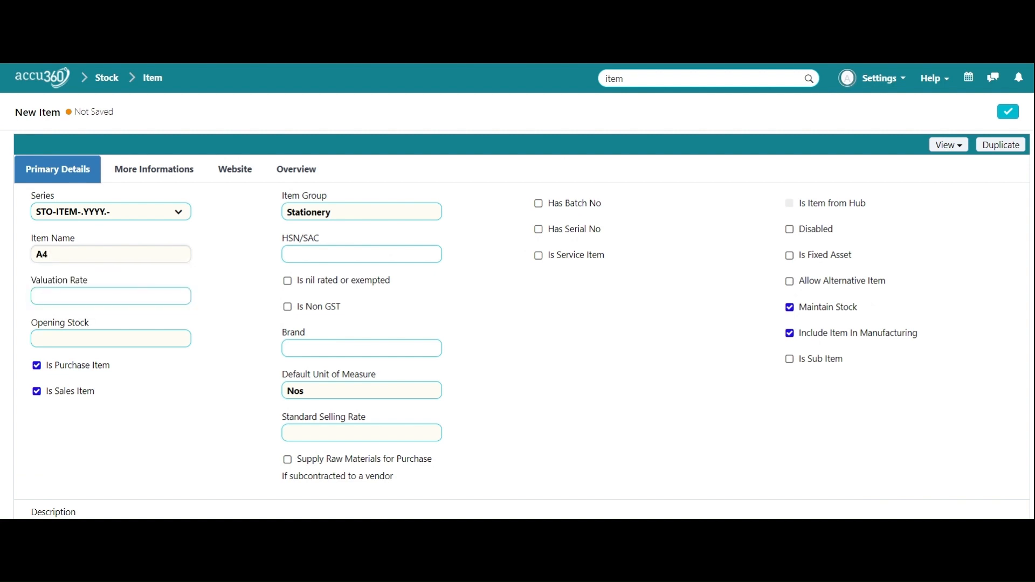
{"action": "type", "text": " Paper"}
{"action": "left_click", "coordinate": [637, 514]}
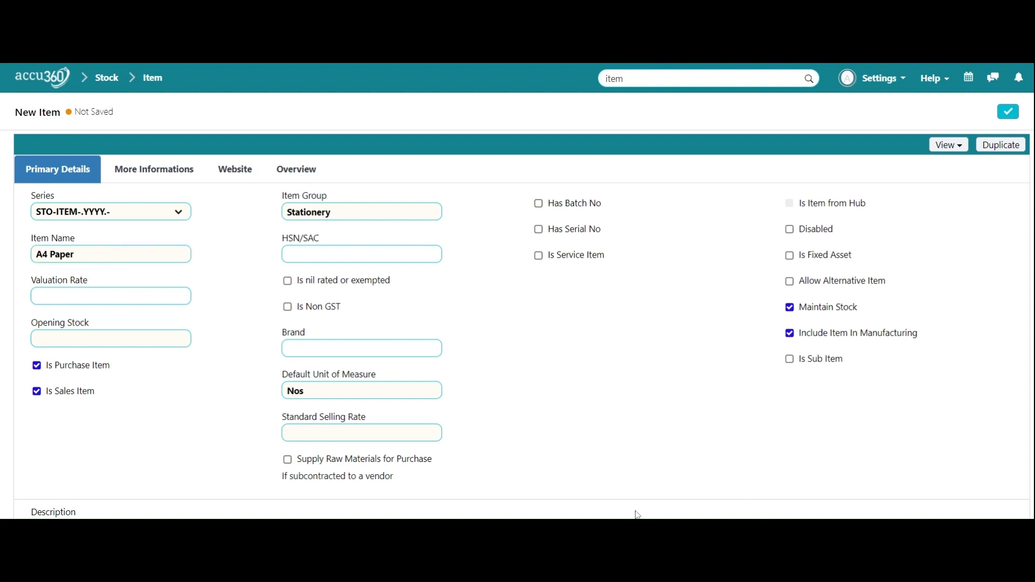
{"action": "left_click", "coordinate": [43, 296]}
{"action": "left_click", "coordinate": [156, 340]}
{"action": "left_click", "coordinate": [231, 244]}
{"action": "scroll", "coordinate": [488, 318], "scroll_direction": "down", "scroll_amount": 1}
{"action": "left_click", "coordinate": [372, 281]}
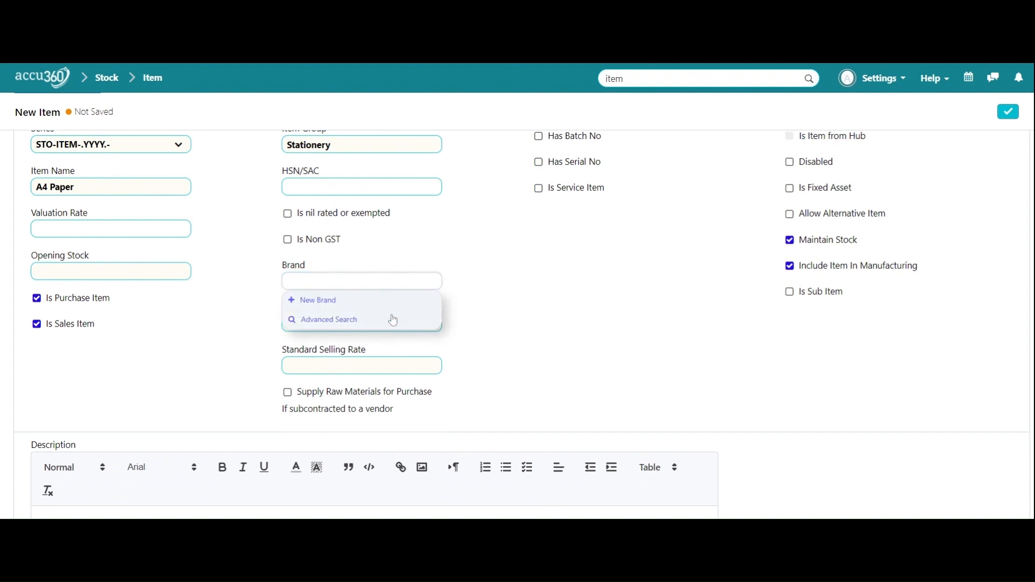
{"action": "left_click", "coordinate": [402, 306]}
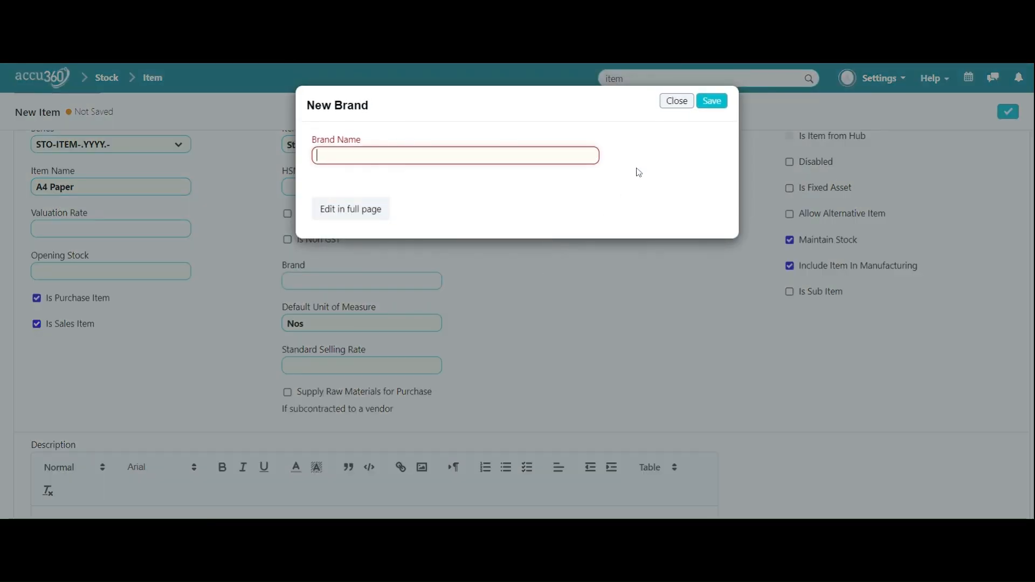
{"action": "left_click", "coordinate": [676, 102]}
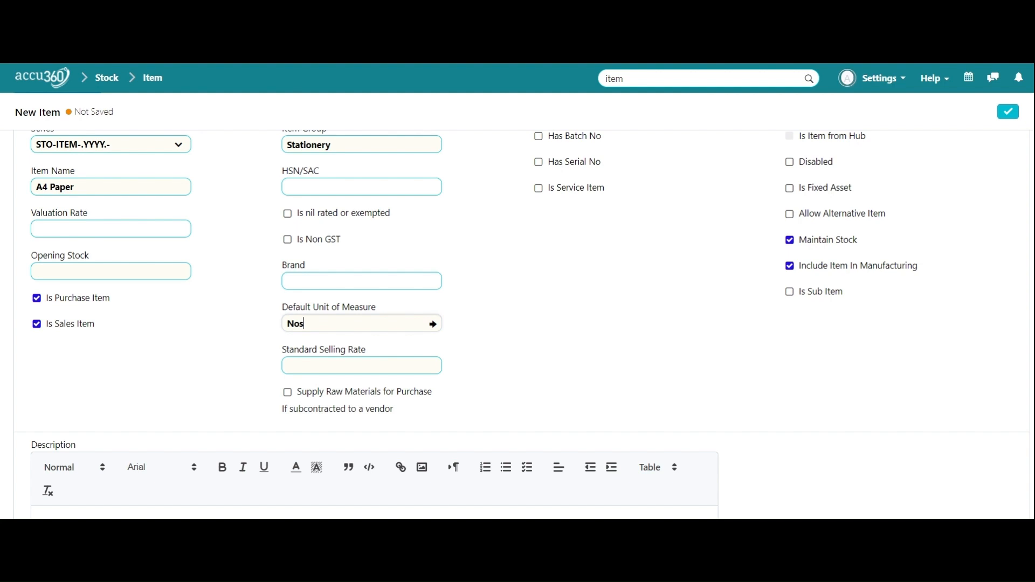
Step: Change the item's default unit of measure to Unit
{"action": "key", "text": "BackSpace"}
{"action": "key", "text": "BackSpace"}
{"action": "key", "text": "BackSpace"}
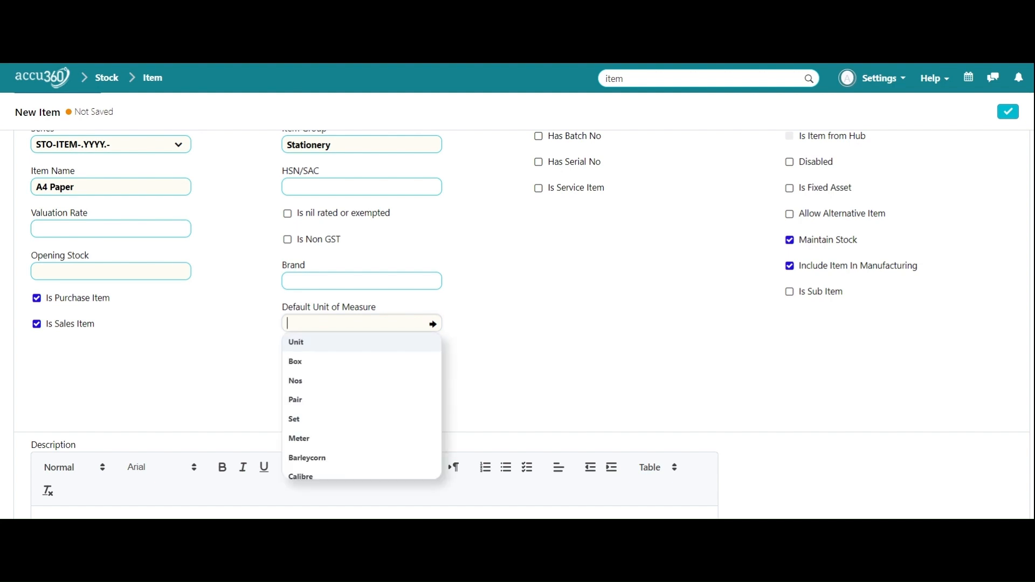
{"action": "left_click", "coordinate": [327, 350]}
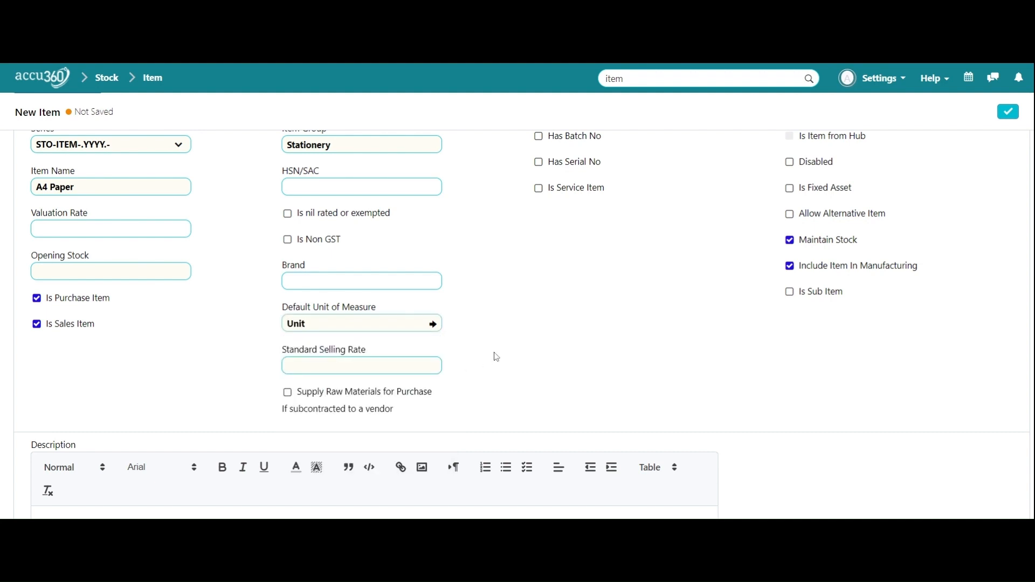
Step: Review the standard selling rate field and the item's batch, serial, service, asset, stock and manufacturing options
{"action": "scroll", "coordinate": [600, 299], "scroll_direction": "up", "scroll_amount": 3}
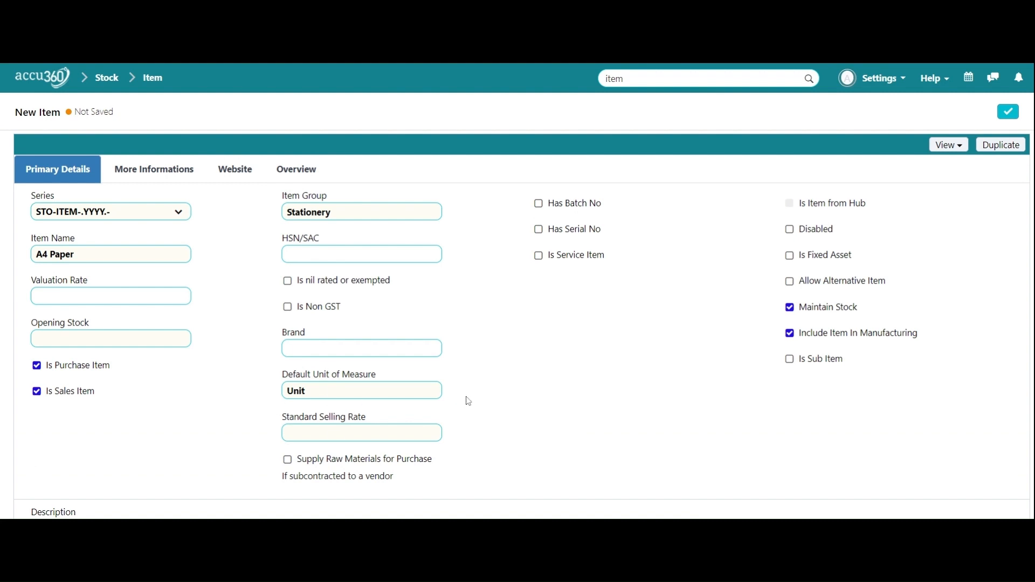
{"action": "scroll", "coordinate": [468, 401], "scroll_direction": "down", "scroll_amount": 1}
{"action": "scroll", "coordinate": [468, 401], "scroll_direction": "down", "scroll_amount": 2}
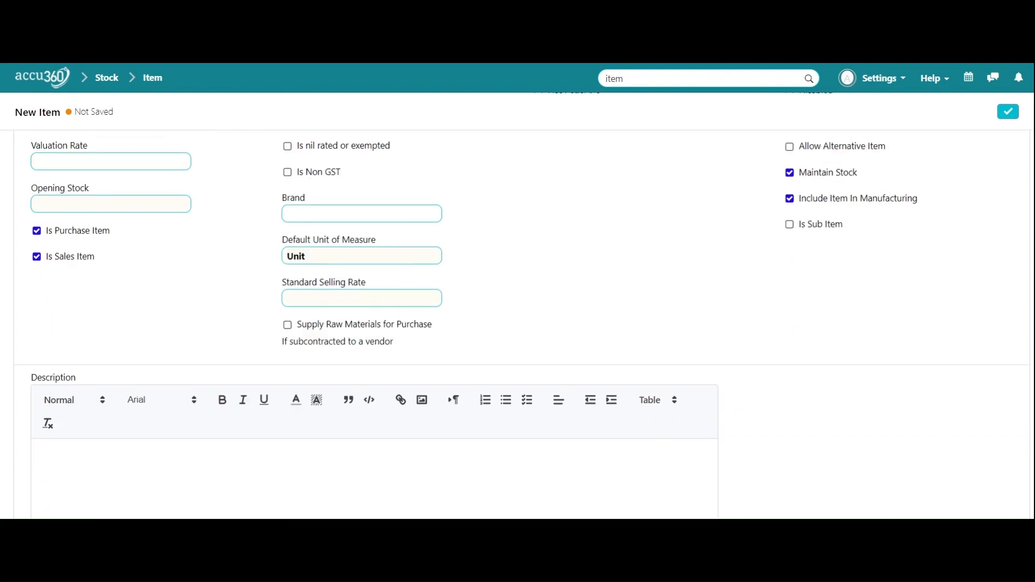
{"action": "left_click", "coordinate": [426, 298]}
{"action": "scroll", "coordinate": [807, 211], "scroll_direction": "up", "scroll_amount": 3}
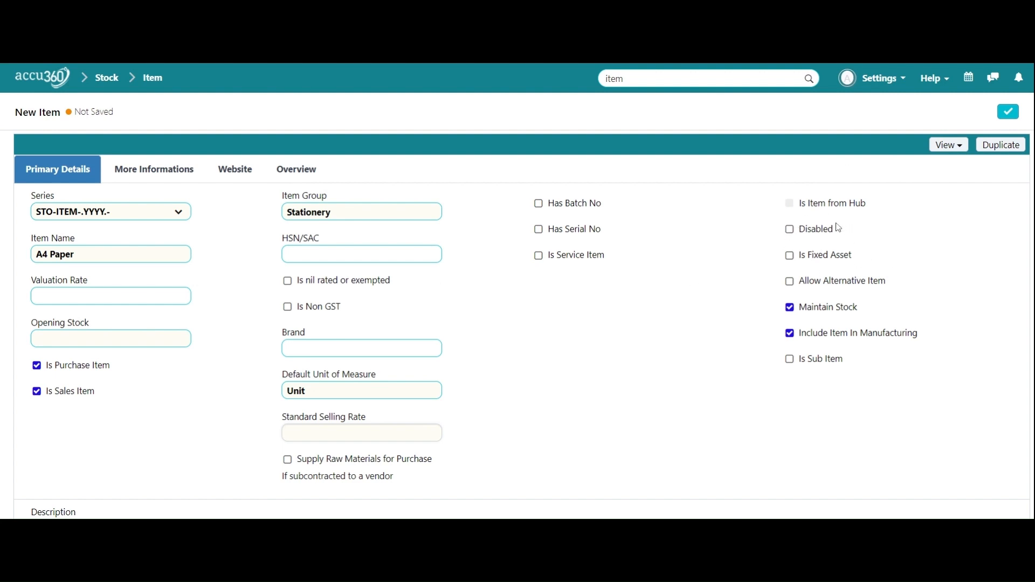
{"action": "scroll", "coordinate": [872, 251], "scroll_direction": "down", "scroll_amount": 1}
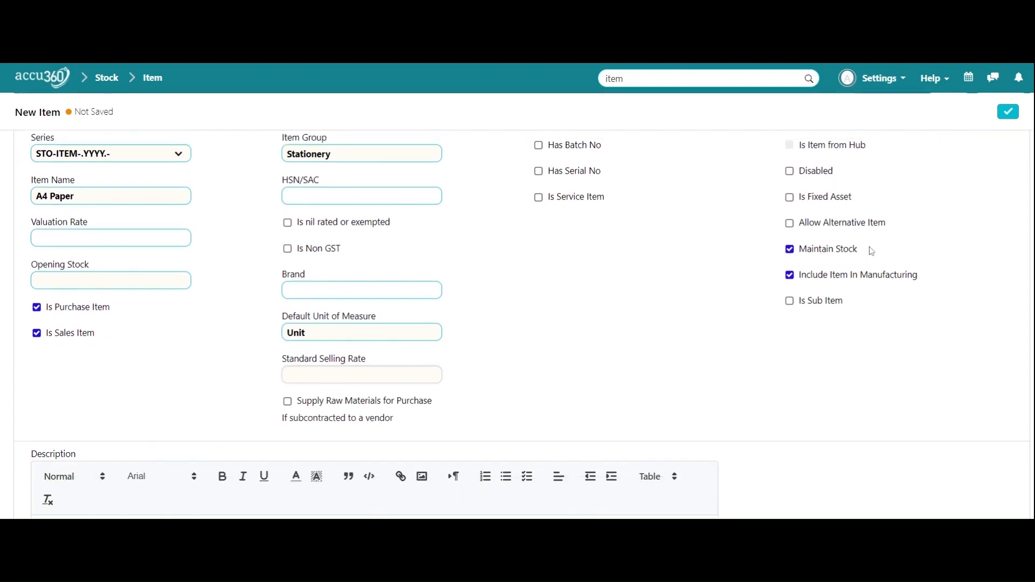
{"action": "scroll", "coordinate": [871, 251], "scroll_direction": "up", "scroll_amount": 1}
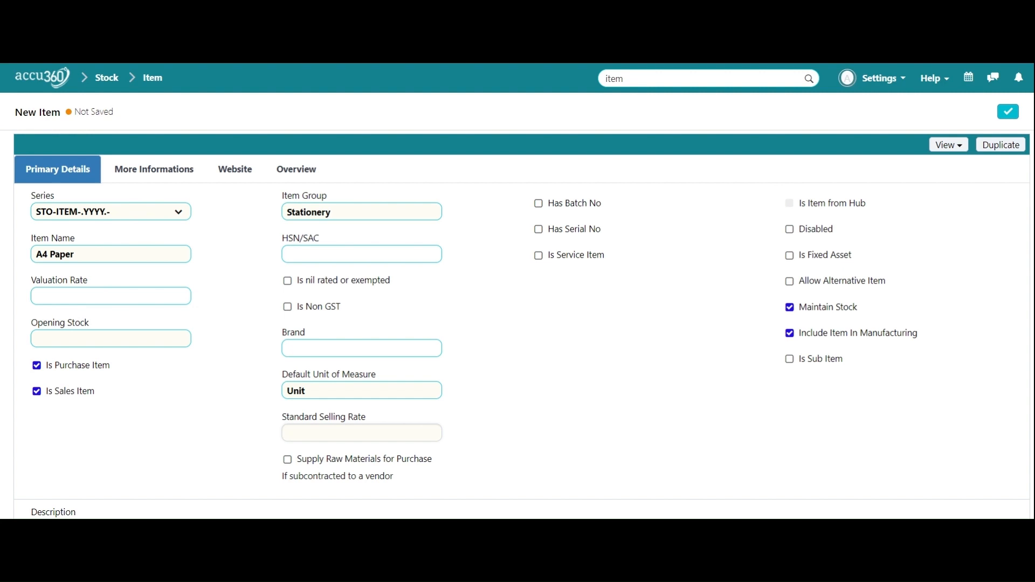
{"action": "scroll", "coordinate": [915, 264], "scroll_direction": "down", "scroll_amount": 1}
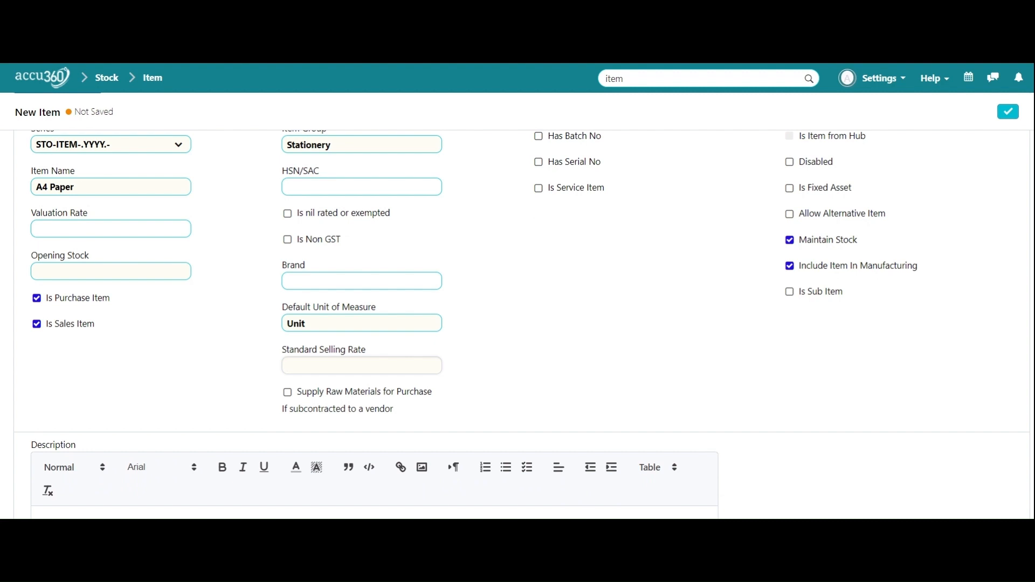
{"action": "scroll", "coordinate": [918, 203], "scroll_direction": "up", "scroll_amount": 1}
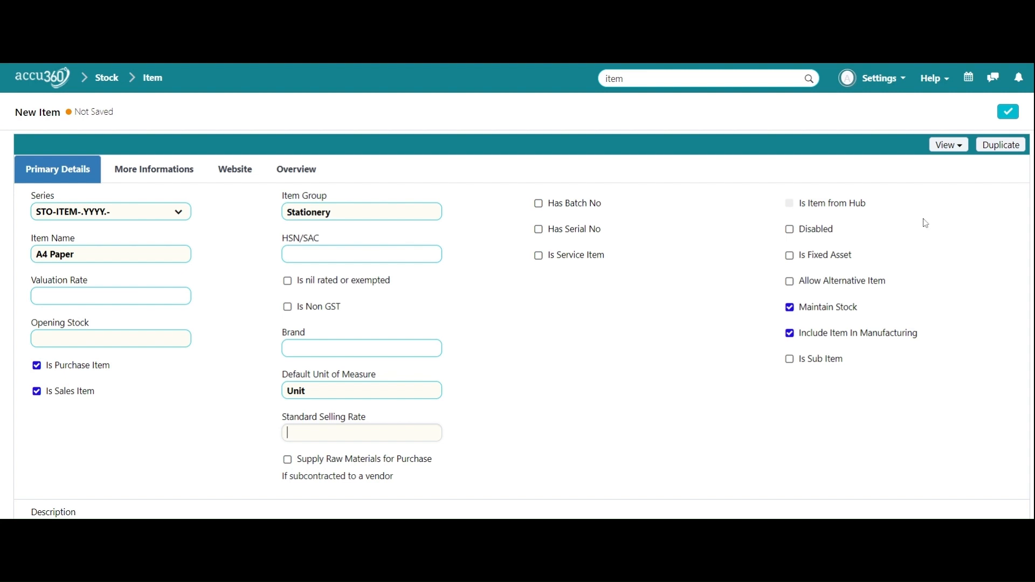
{"action": "scroll", "coordinate": [921, 224], "scroll_direction": "down", "scroll_amount": 4}
{"action": "scroll", "coordinate": [890, 229], "scroll_direction": "up", "scroll_amount": 2}
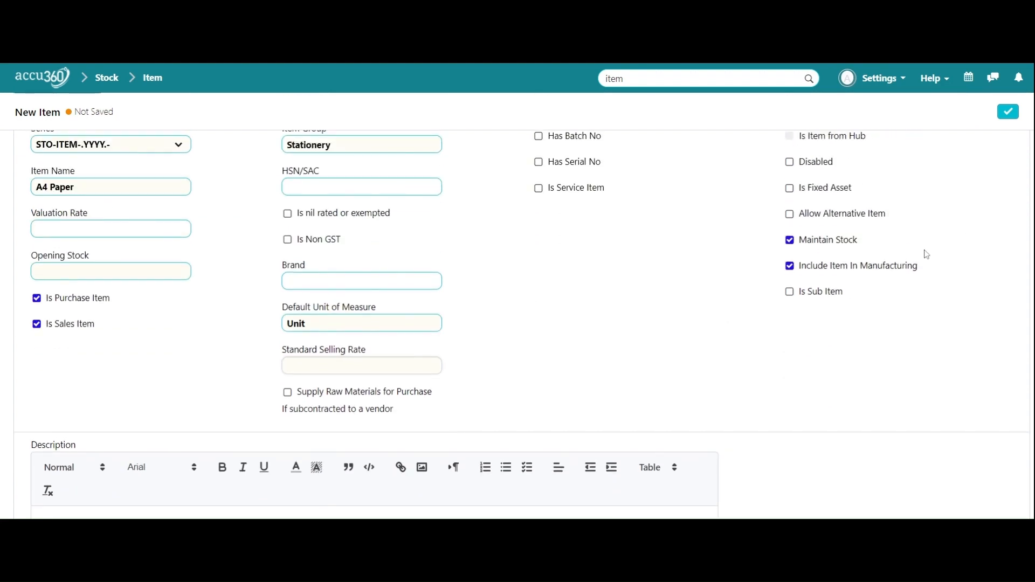
{"action": "scroll", "coordinate": [918, 256], "scroll_direction": "up", "scroll_amount": 2}
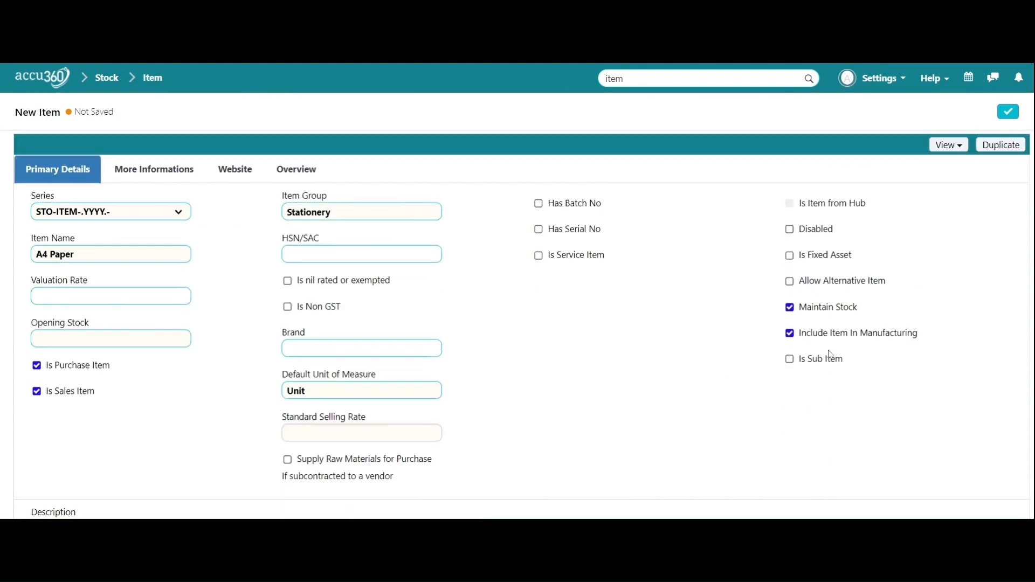
Step: Disable Include Item In Manufacturing and Is Sales Item for the A4 Paper item
{"action": "left_click", "coordinate": [791, 336]}
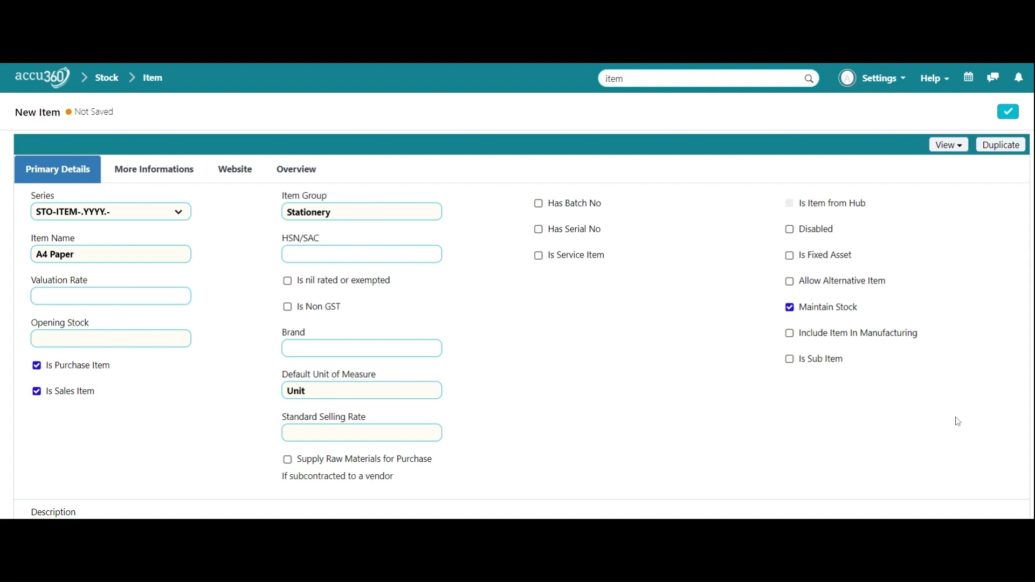
{"action": "scroll", "coordinate": [980, 406], "scroll_direction": "down", "scroll_amount": 3}
{"action": "scroll", "coordinate": [979, 407], "scroll_direction": "up", "scroll_amount": 3}
{"action": "scroll", "coordinate": [500, 397], "scroll_direction": "down", "scroll_amount": 2}
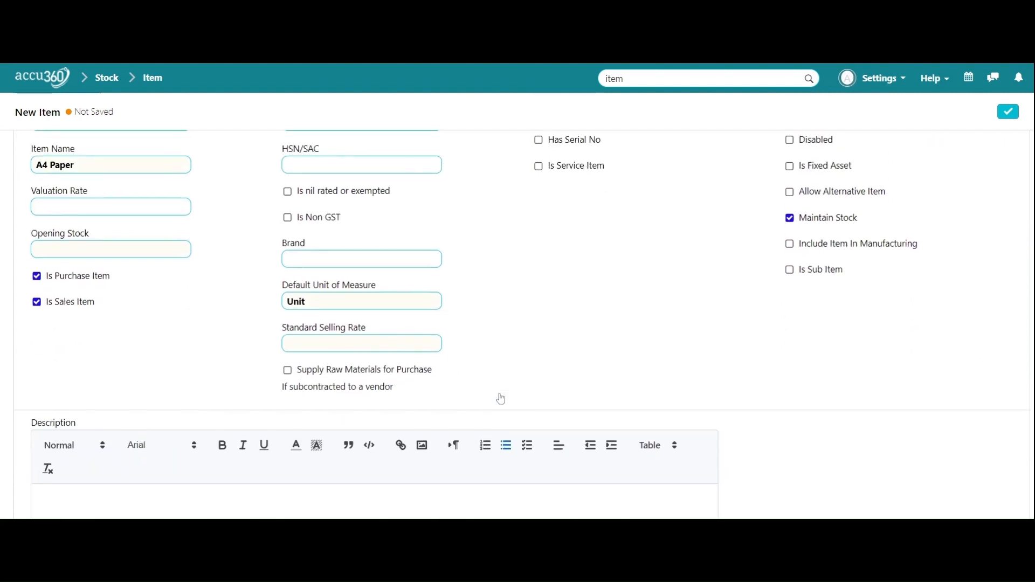
{"action": "scroll", "coordinate": [151, 321], "scroll_direction": "up", "scroll_amount": 3}
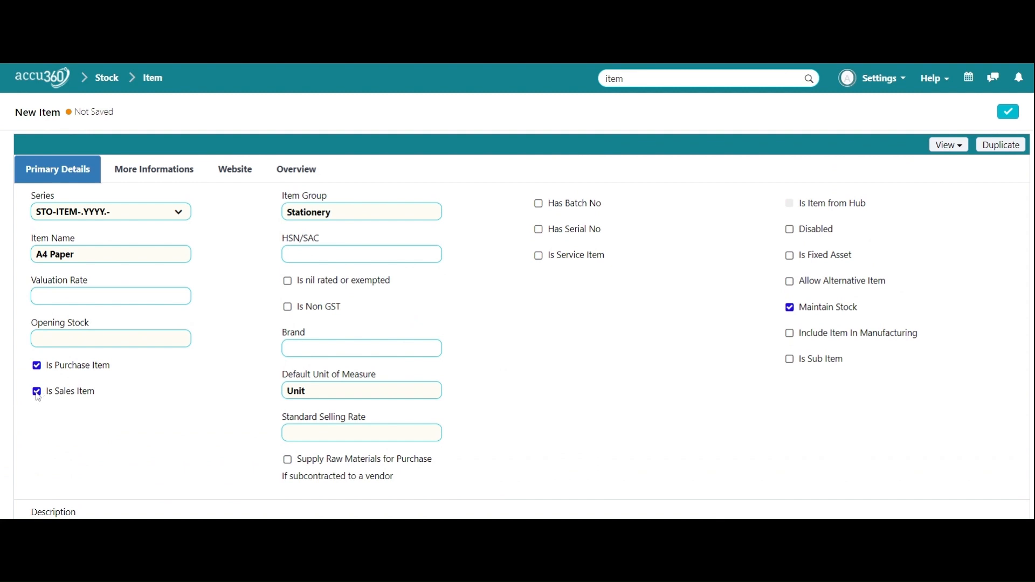
{"action": "left_click", "coordinate": [37, 392]}
{"action": "scroll", "coordinate": [134, 435], "scroll_direction": "down", "scroll_amount": 2}
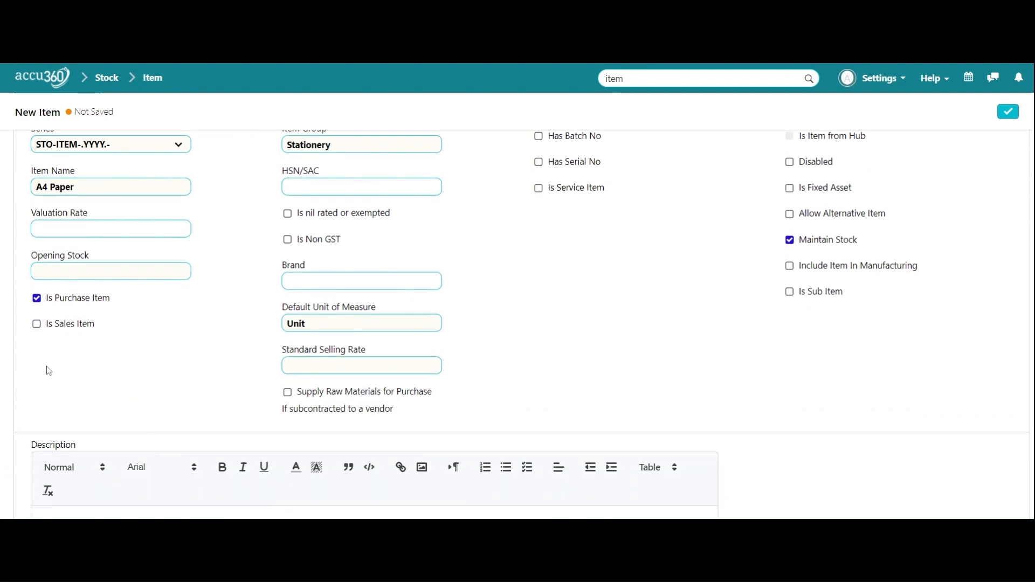
Step: Enable Is Sales Item again for the A4 Paper item
{"action": "scroll", "coordinate": [138, 391], "scroll_direction": "up", "scroll_amount": 2}
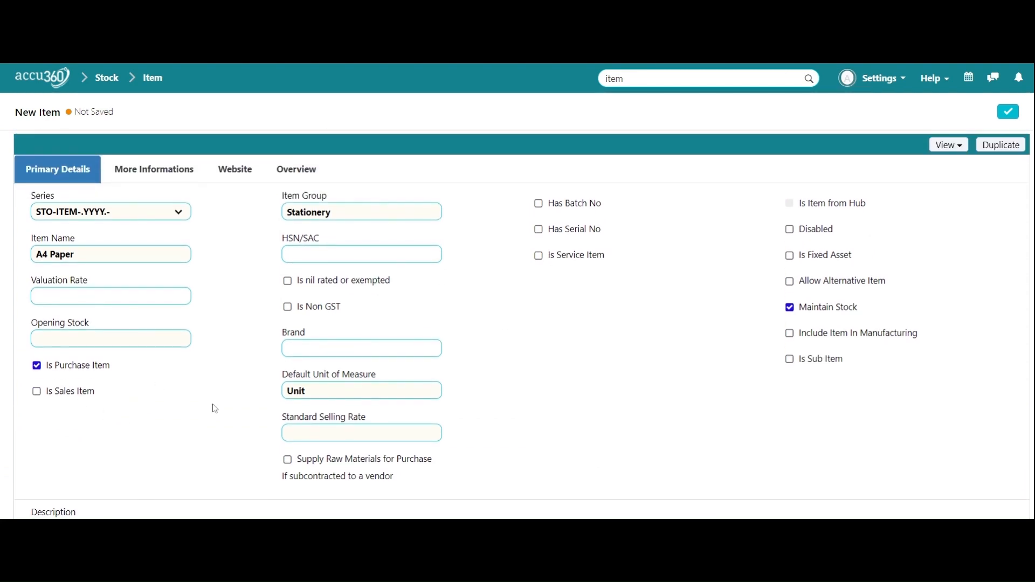
{"action": "scroll", "coordinate": [600, 383], "scroll_direction": "down", "scroll_amount": 4}
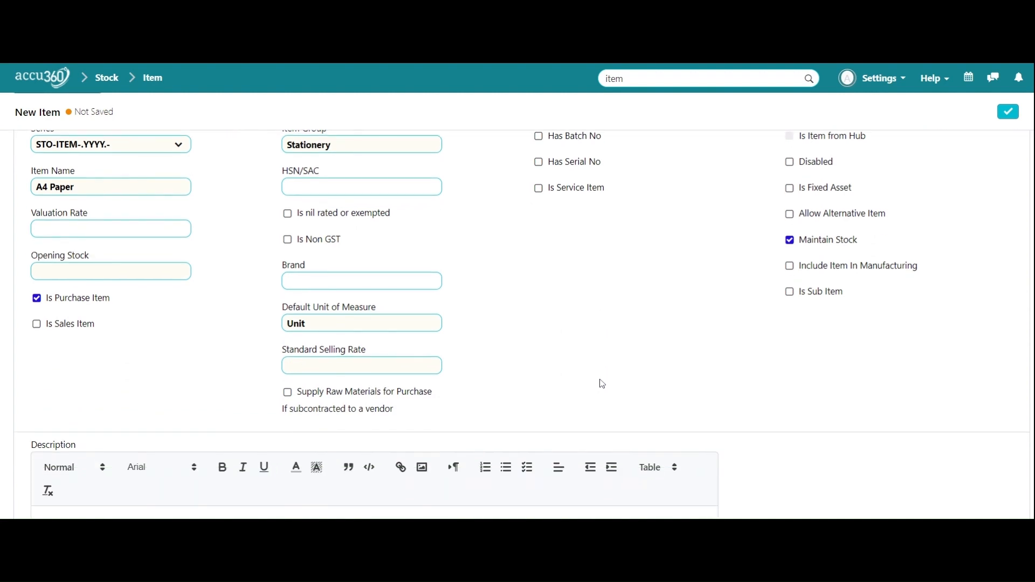
{"action": "scroll", "coordinate": [603, 384], "scroll_direction": "up", "scroll_amount": 4}
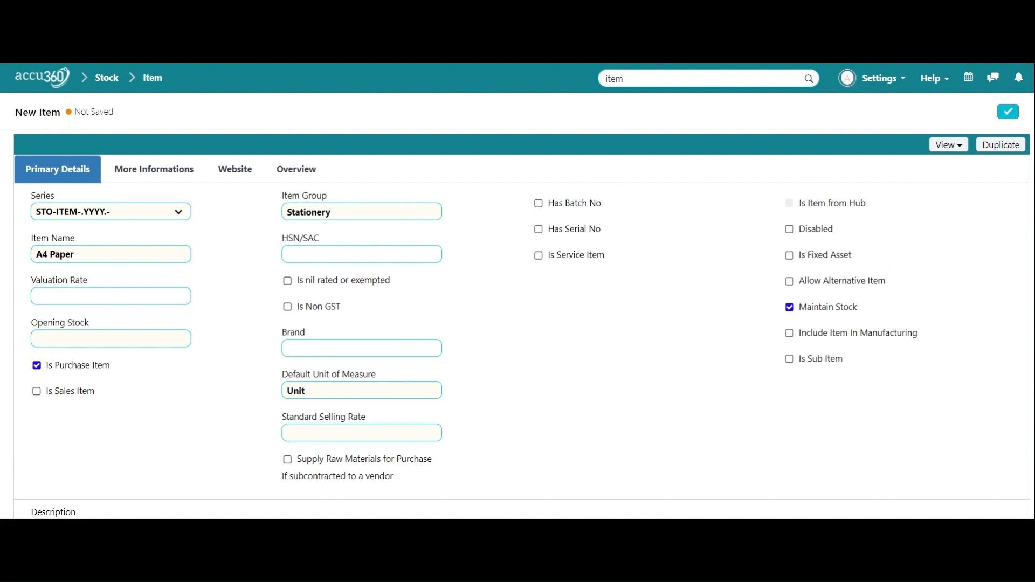
{"action": "left_click", "coordinate": [41, 395]}
Step: Add a row to the Taxes table and browse the available item tax templates without choosing one
{"action": "scroll", "coordinate": [189, 417], "scroll_direction": "down", "scroll_amount": 3}
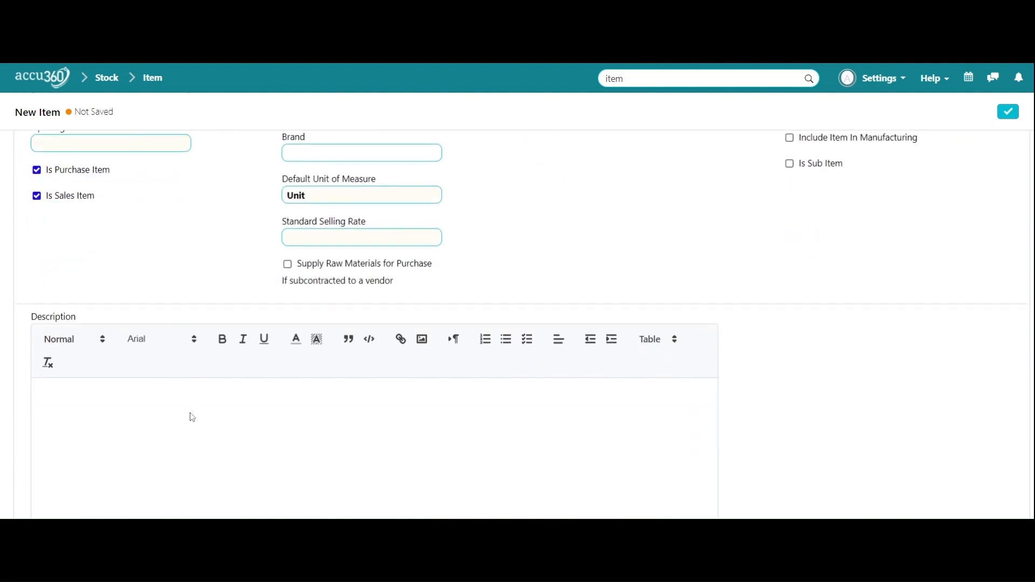
{"action": "scroll", "coordinate": [192, 418], "scroll_direction": "down", "scroll_amount": 1}
{"action": "scroll", "coordinate": [189, 416], "scroll_direction": "up", "scroll_amount": 1}
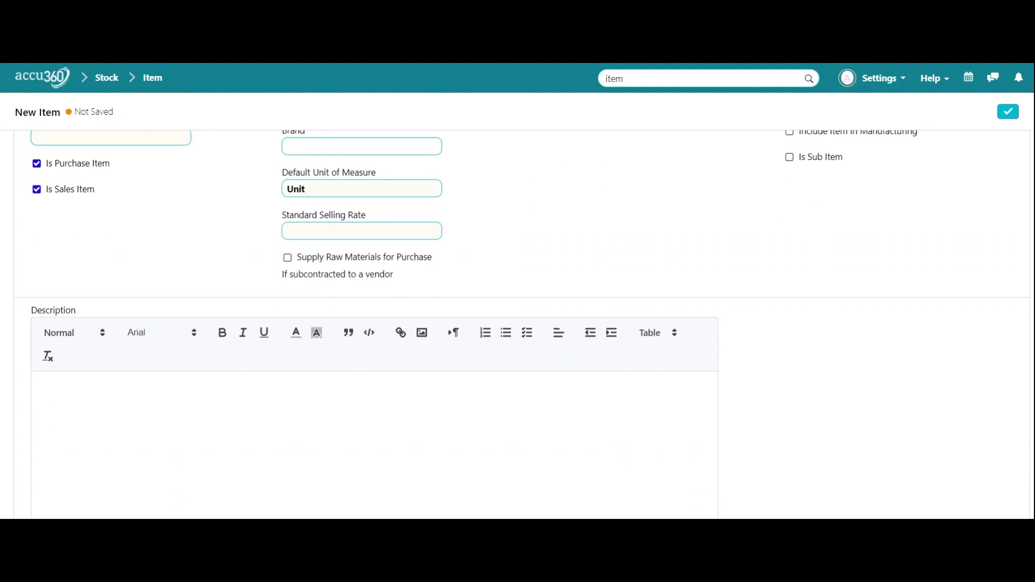
{"action": "scroll", "coordinate": [518, 323], "scroll_direction": "down", "scroll_amount": 6}
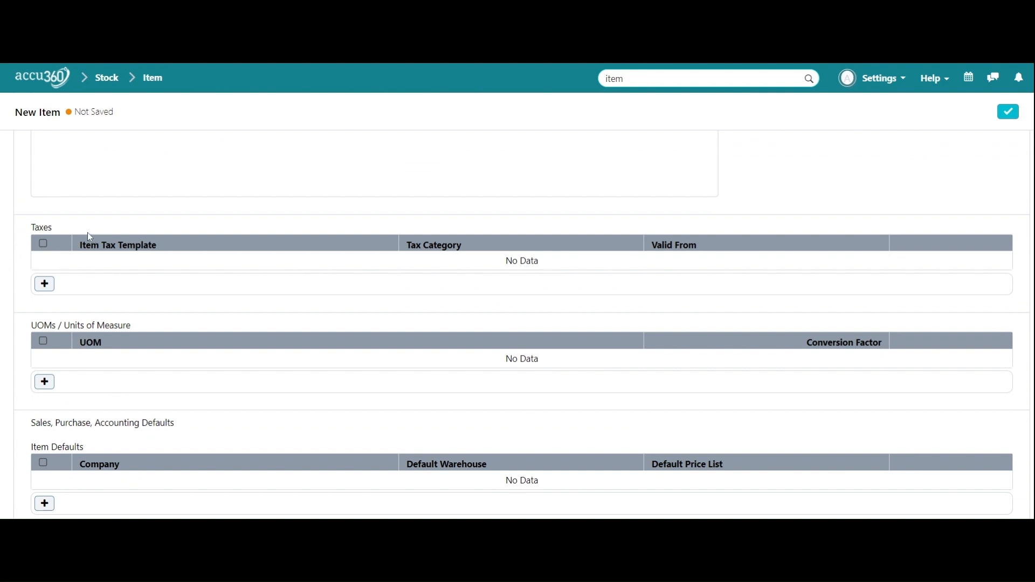
{"action": "left_click", "coordinate": [46, 284]}
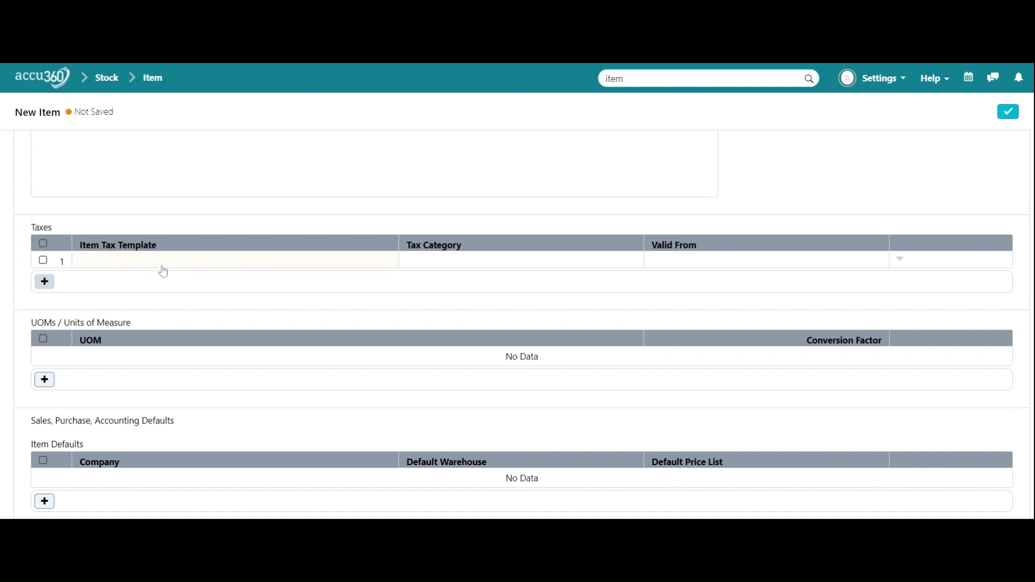
{"action": "left_click", "coordinate": [162, 264]}
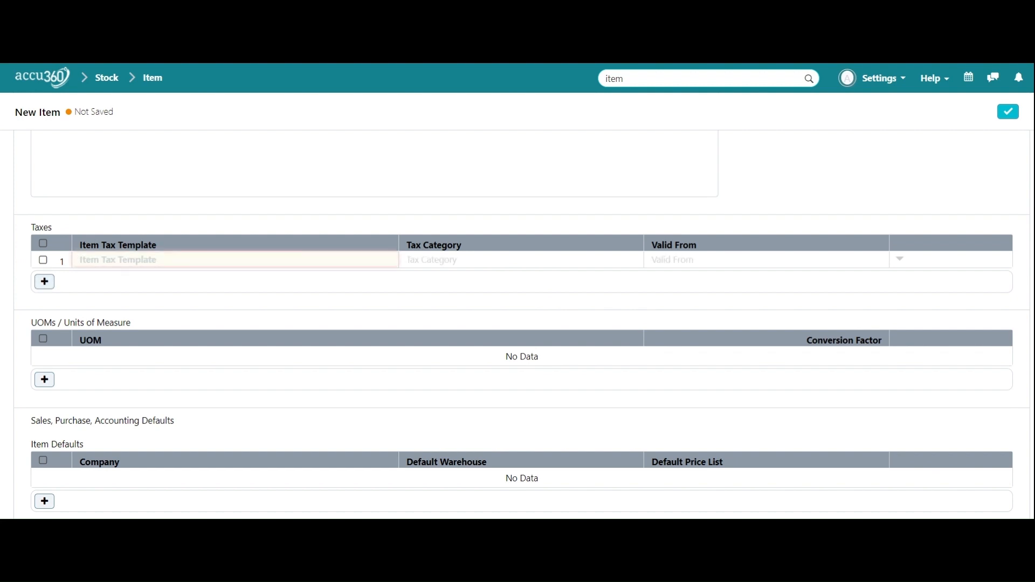
{"action": "scroll", "coordinate": [183, 293], "scroll_direction": "down", "scroll_amount": 4}
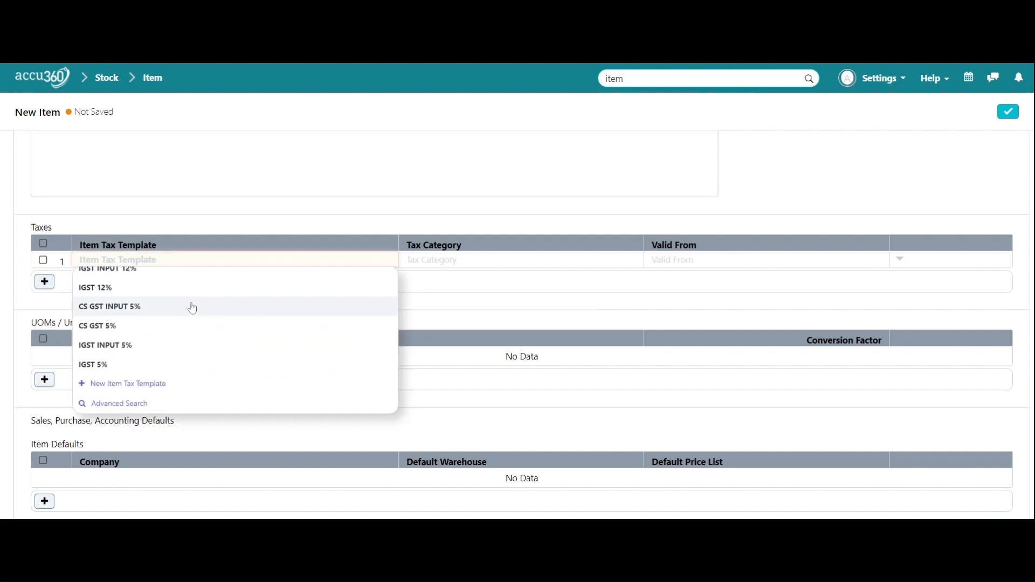
{"action": "scroll", "coordinate": [193, 308], "scroll_direction": "up", "scroll_amount": 5}
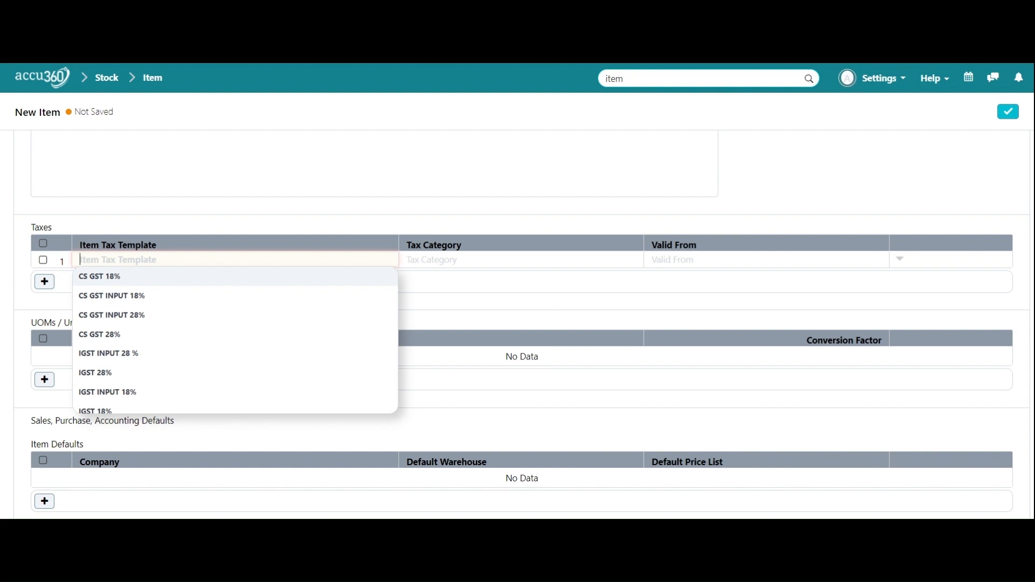
{"action": "left_click", "coordinate": [678, 316]}
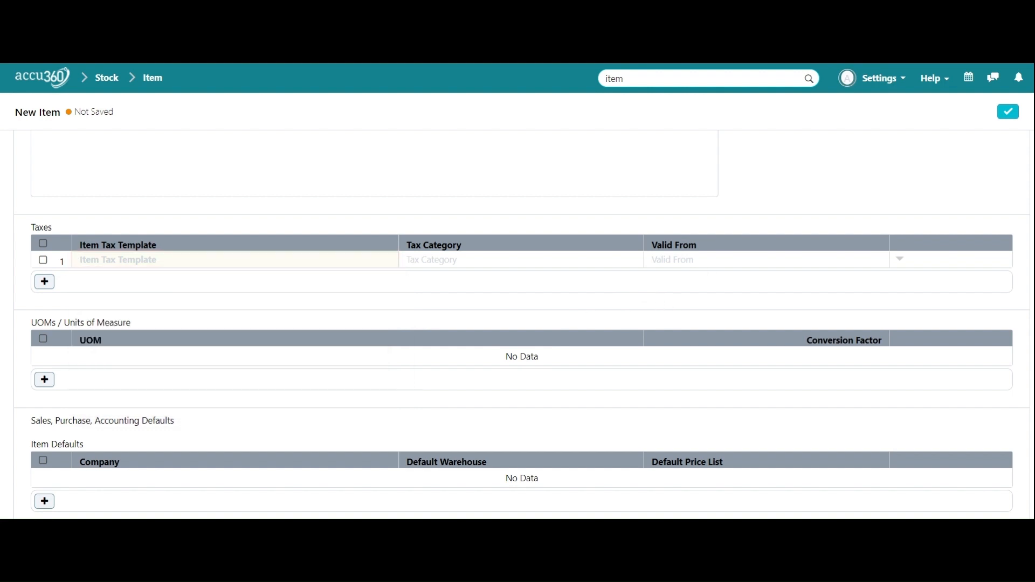
Step: Delete the empty row from the Taxes table
{"action": "scroll", "coordinate": [363, 293], "scroll_direction": "down", "scroll_amount": 1}
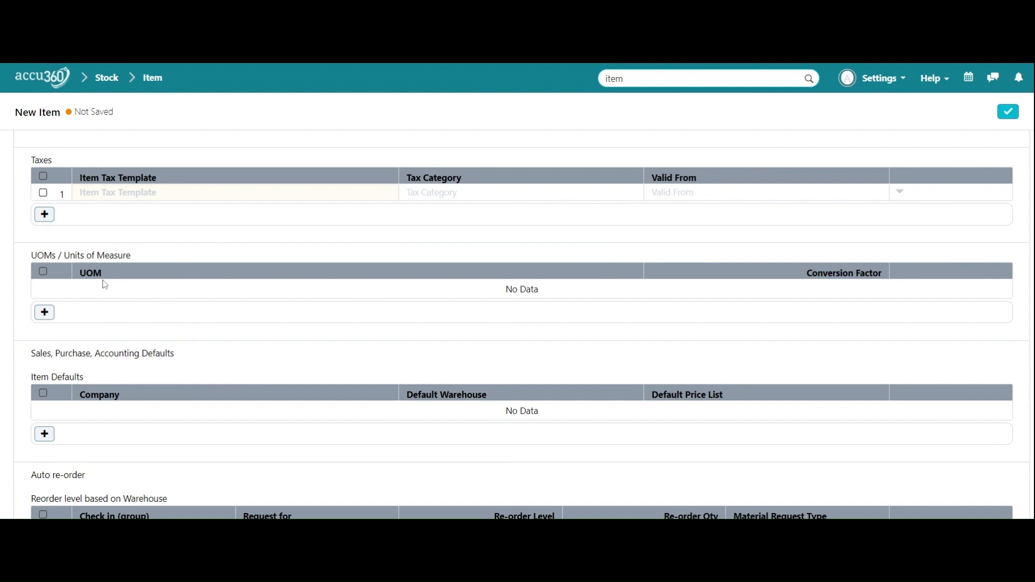
{"action": "left_click", "coordinate": [43, 192]}
{"action": "left_click", "coordinate": [45, 215]}
Step: Look over the remaining primary details sections and save the new A4 Paper item
{"action": "scroll", "coordinate": [130, 299], "scroll_direction": "down", "scroll_amount": 3}
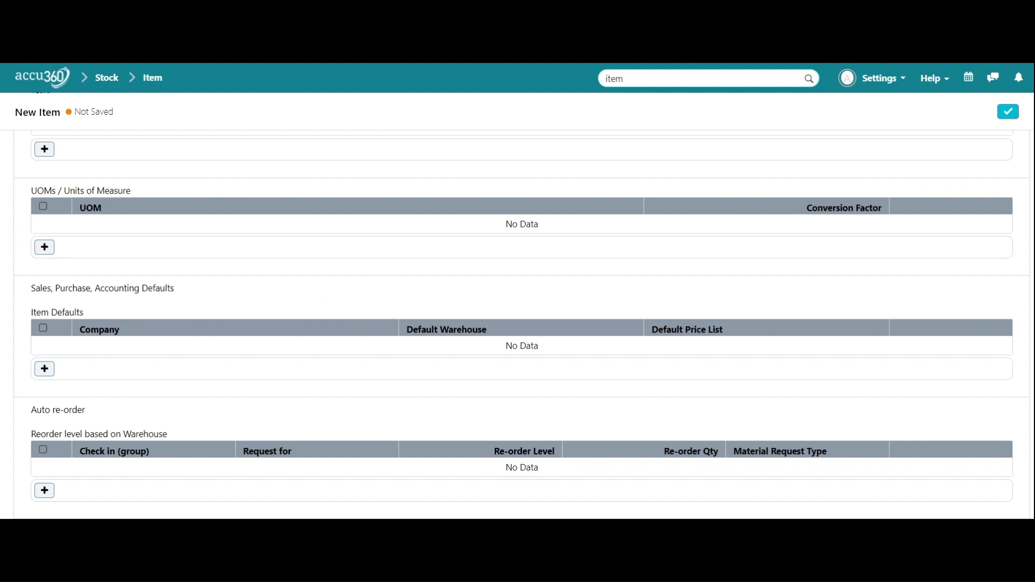
{"action": "scroll", "coordinate": [365, 316], "scroll_direction": "down", "scroll_amount": 3}
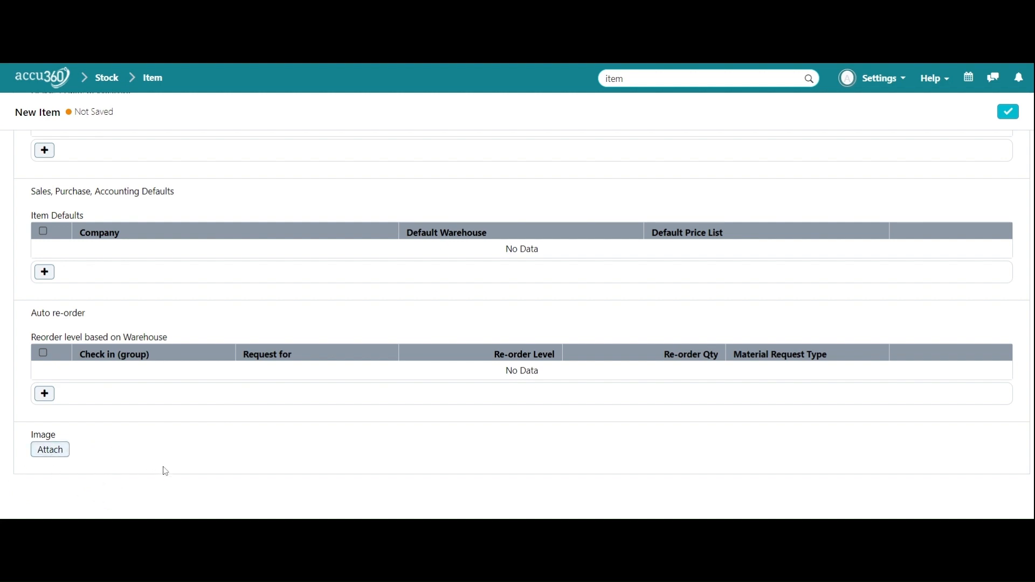
{"action": "scroll", "coordinate": [149, 452], "scroll_direction": "up", "scroll_amount": 6}
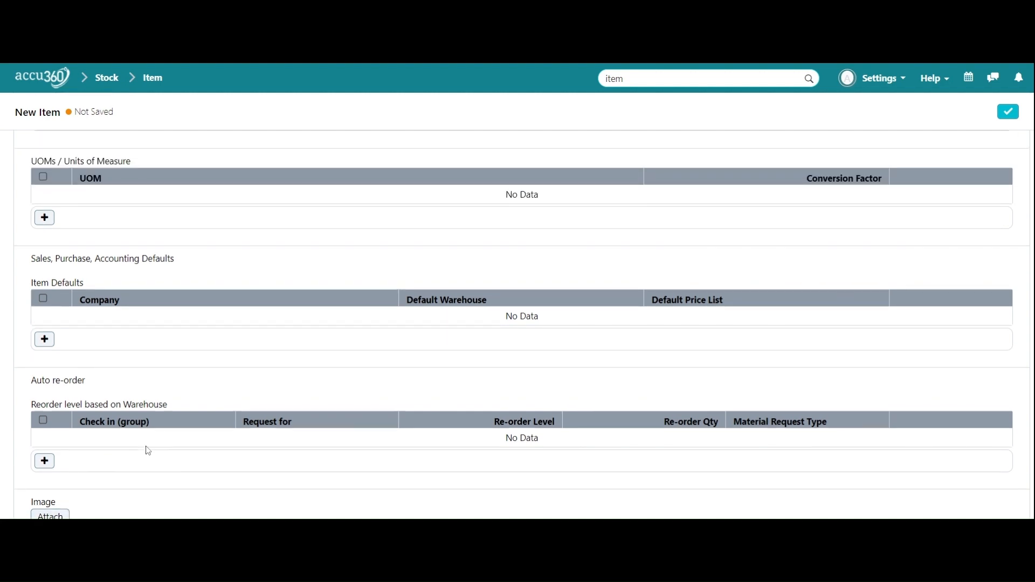
{"action": "scroll", "coordinate": [148, 451], "scroll_direction": "up", "scroll_amount": 10}
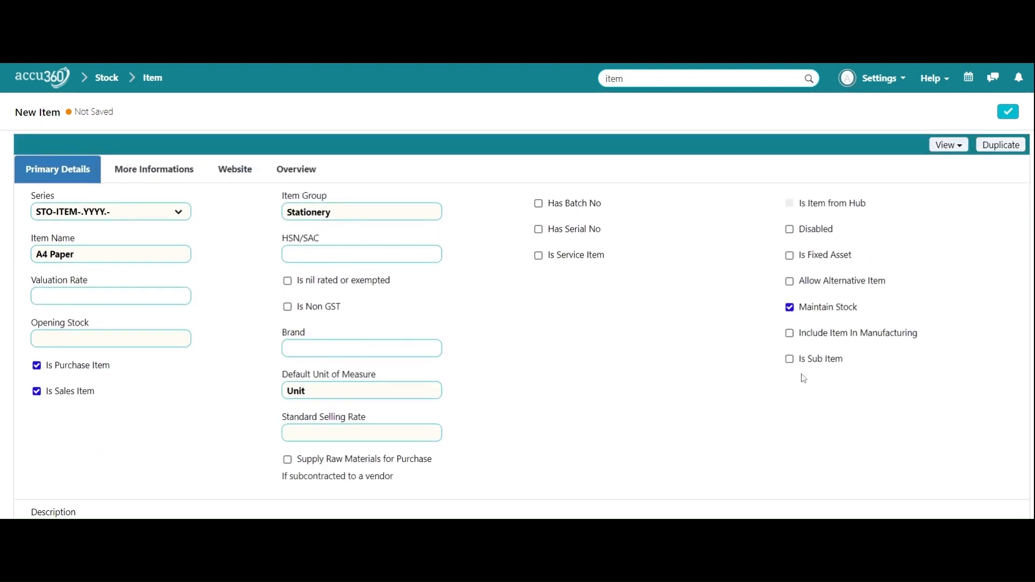
{"action": "left_click", "coordinate": [1011, 115]}
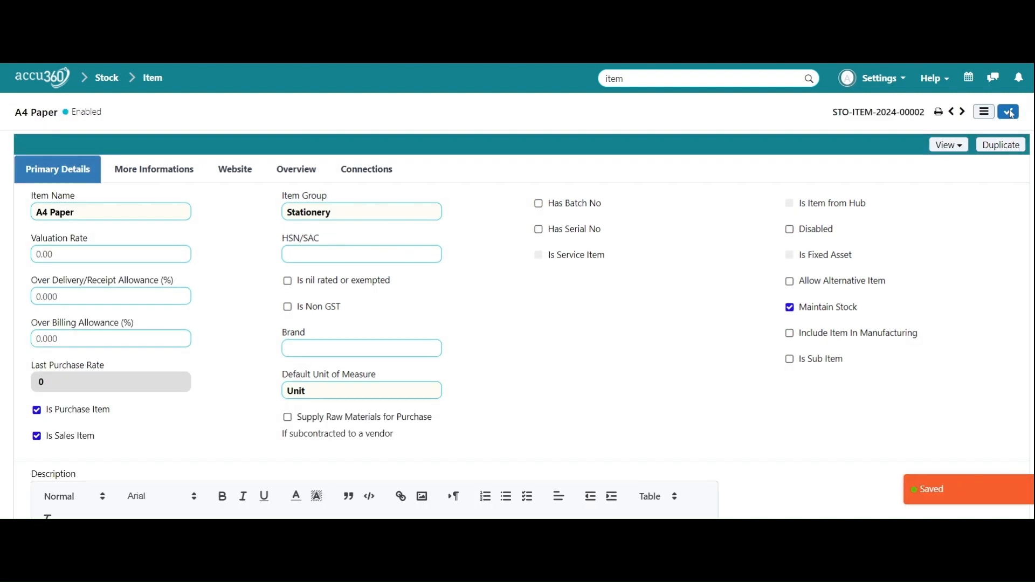
{"action": "scroll", "coordinate": [790, 242], "scroll_direction": "down", "scroll_amount": 3}
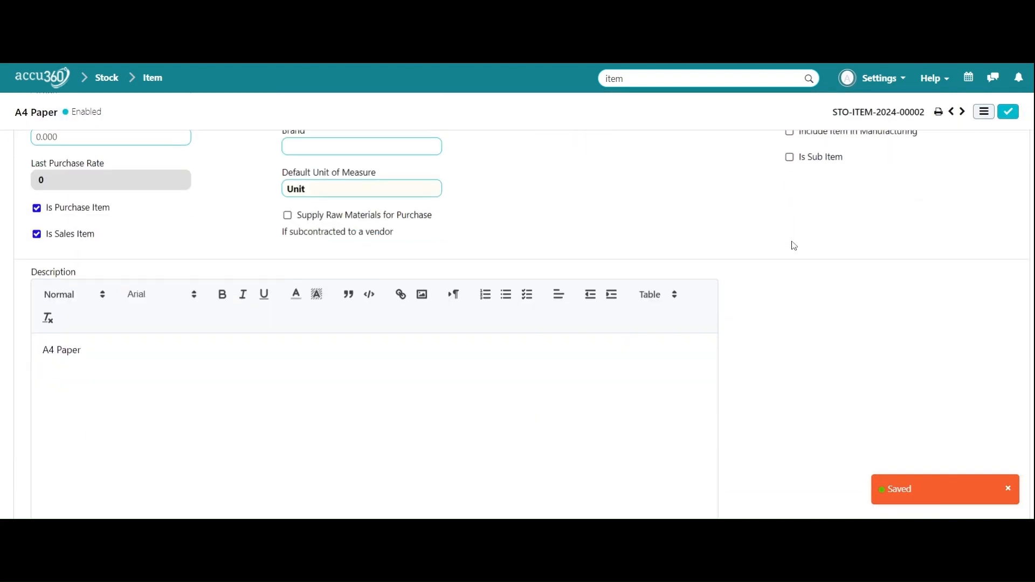
{"action": "scroll", "coordinate": [794, 246], "scroll_direction": "up", "scroll_amount": 3}
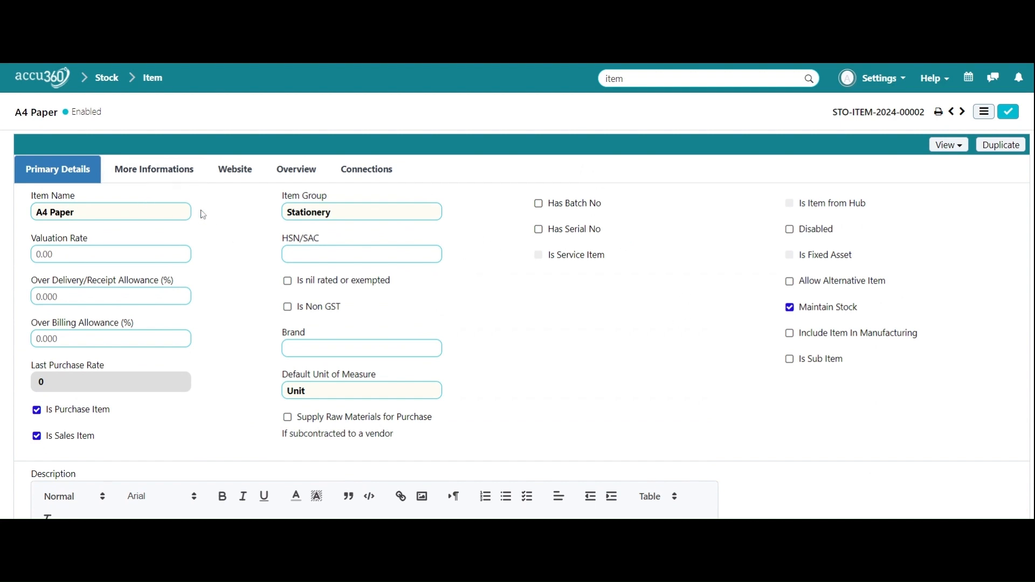
Step: In the item's additional information, turn Has Variants on and off to view its options, and do the same with Packing Slip Scan Box Wise
{"action": "left_click", "coordinate": [182, 173]}
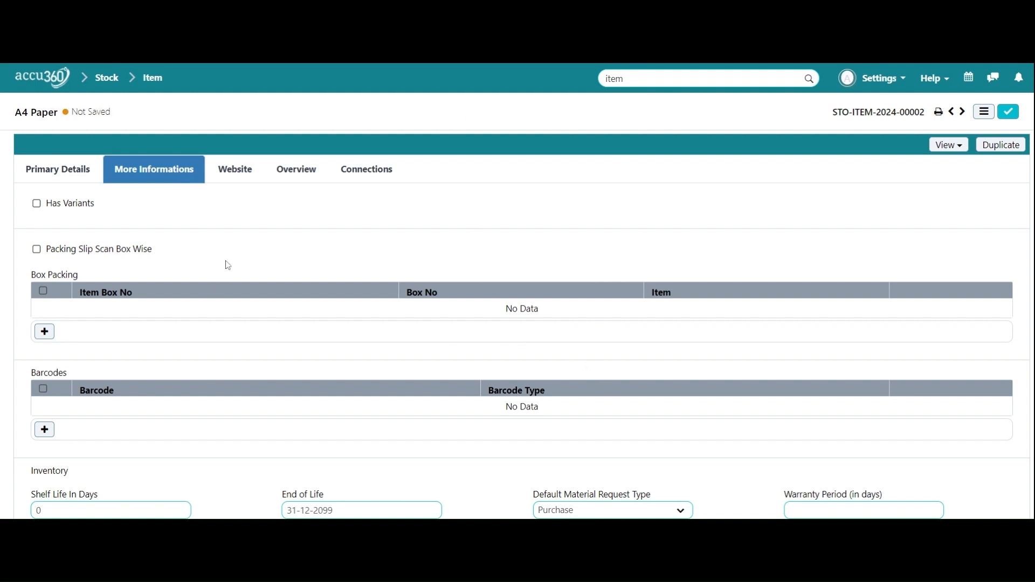
{"action": "left_click", "coordinate": [80, 211]}
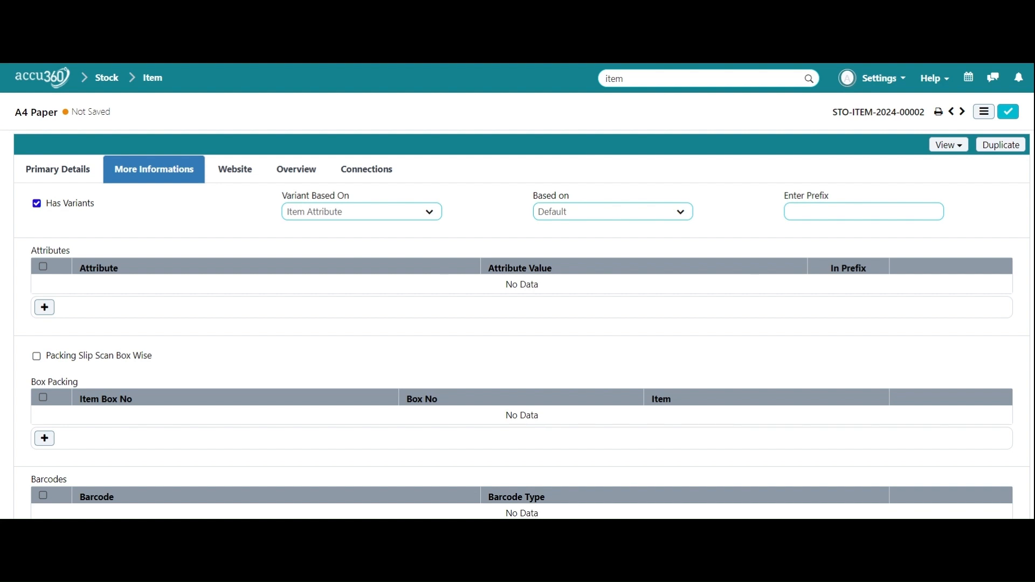
{"action": "left_click", "coordinate": [361, 212]}
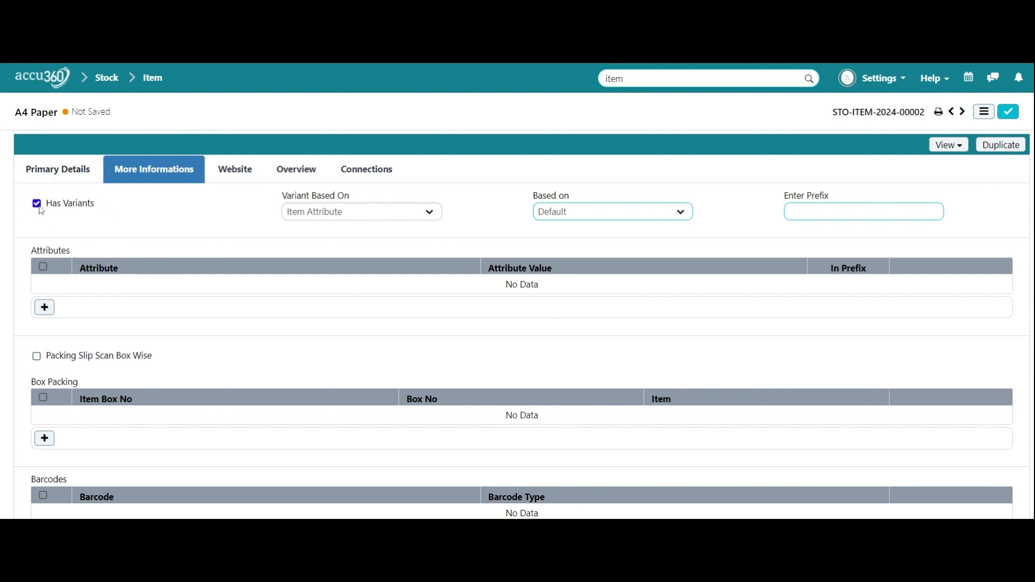
{"action": "left_click", "coordinate": [37, 204]}
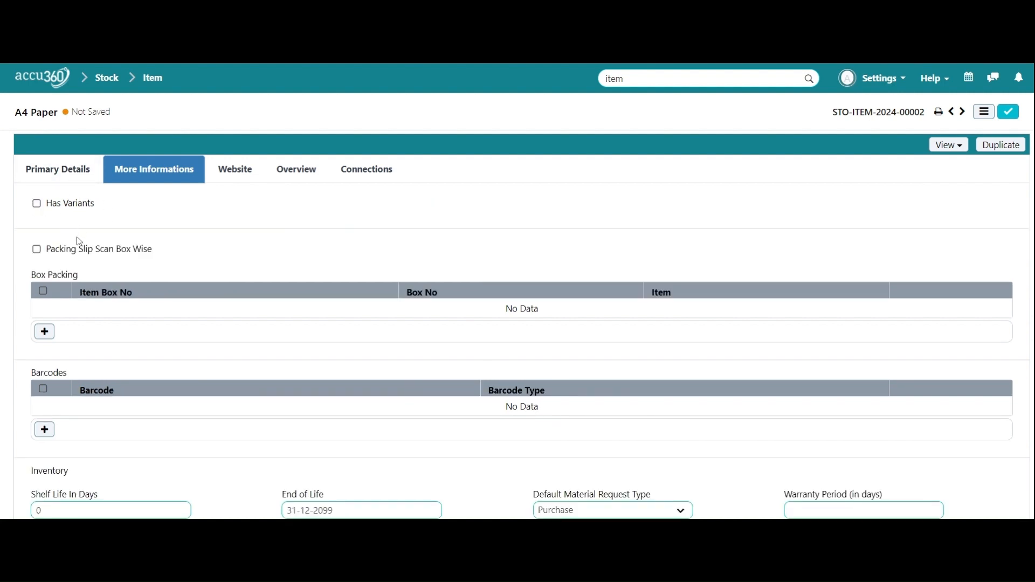
{"action": "left_click", "coordinate": [37, 250]}
{"action": "left_click", "coordinate": [37, 250]}
Step: Try a shelf life of 14 days in the item's Inventory section and clear the value again
{"action": "scroll", "coordinate": [255, 303], "scroll_direction": "down", "scroll_amount": 3}
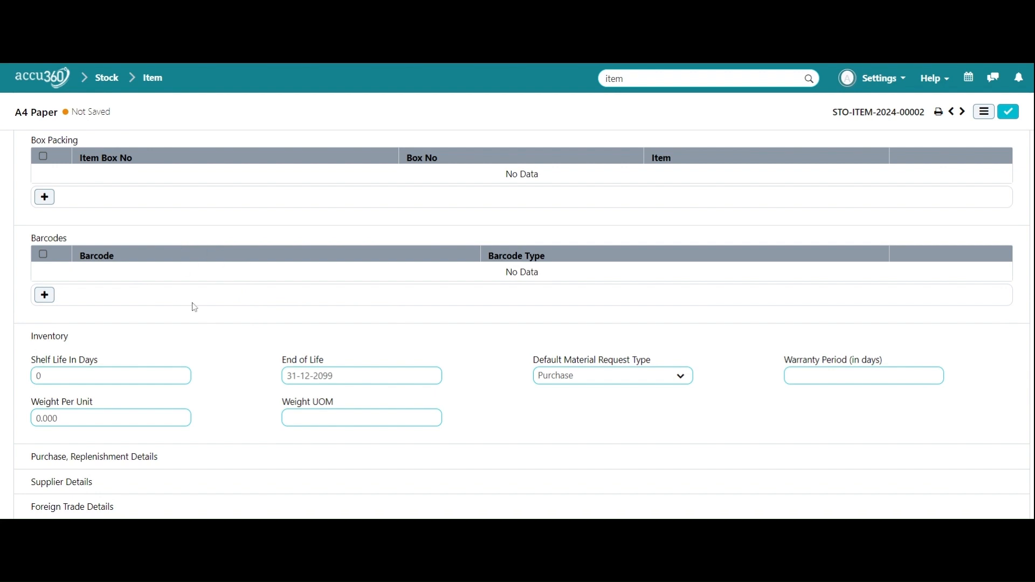
{"action": "scroll", "coordinate": [231, 284], "scroll_direction": "down", "scroll_amount": 2}
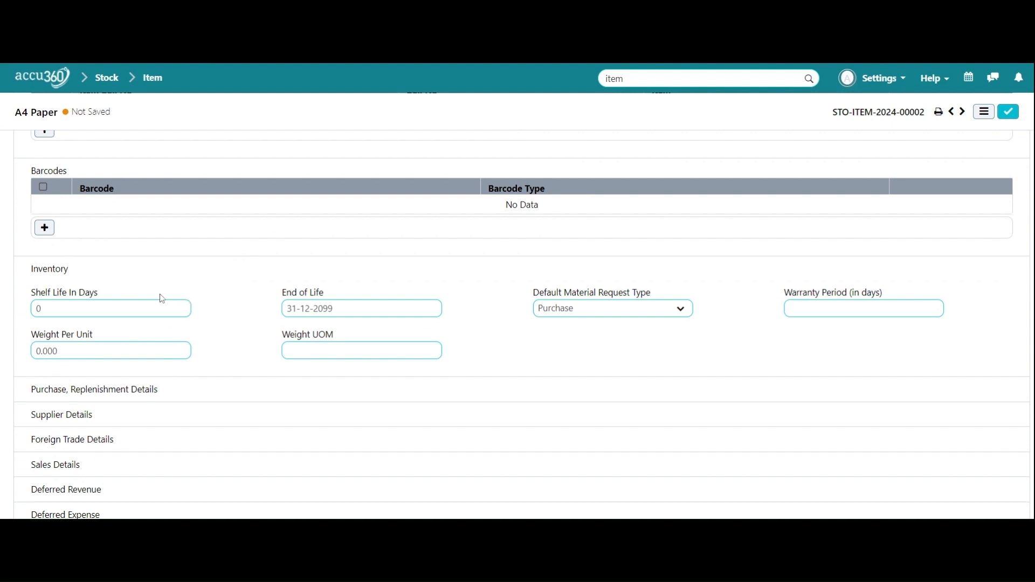
{"action": "double_click", "coordinate": [39, 308]}
{"action": "type", "text": "14"}
{"action": "key", "text": "ctrl+a"}
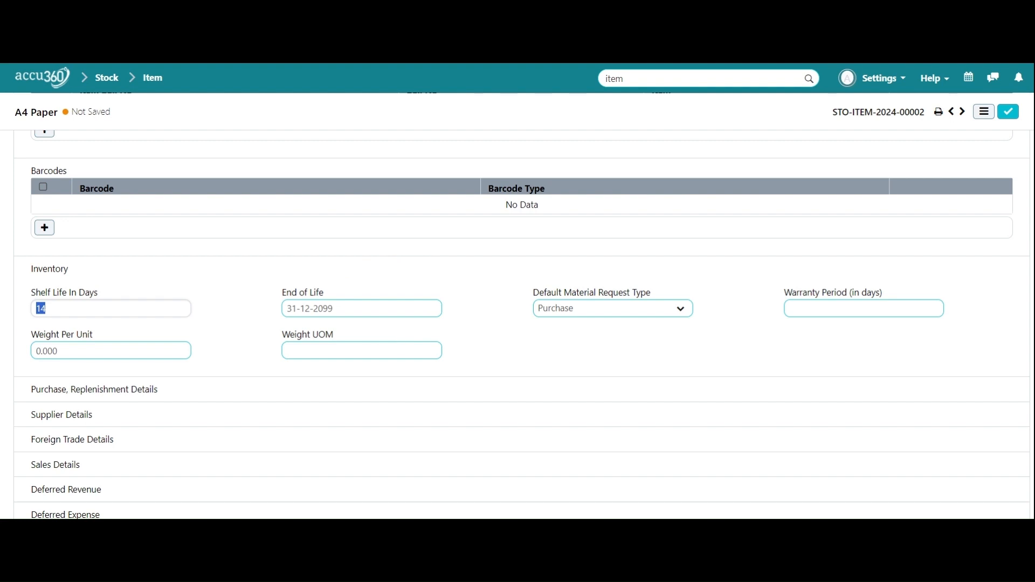
{"action": "key", "text": "BackSpace"}
{"action": "left_click", "coordinate": [824, 309]}
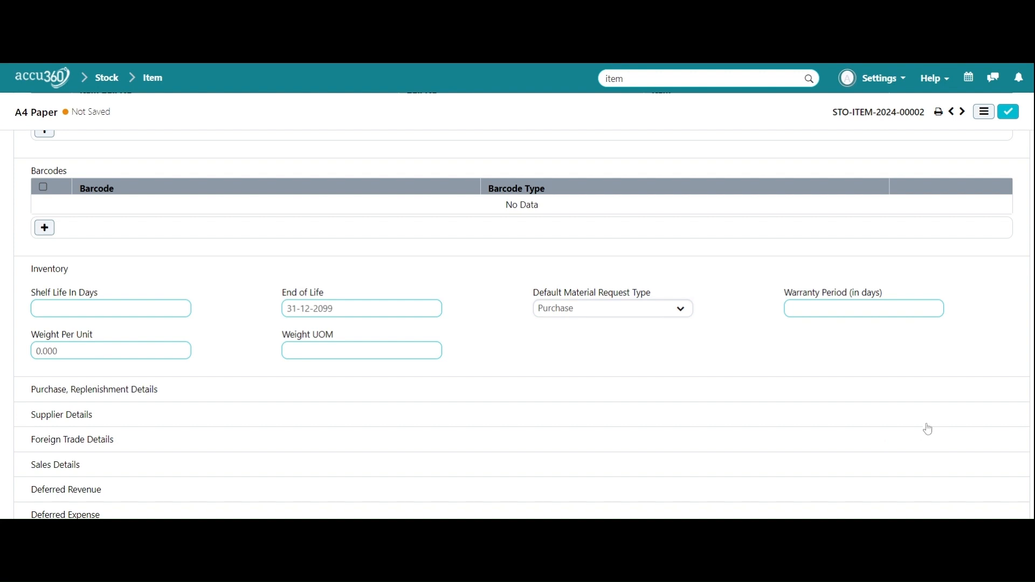
{"action": "left_click", "coordinate": [775, 294]}
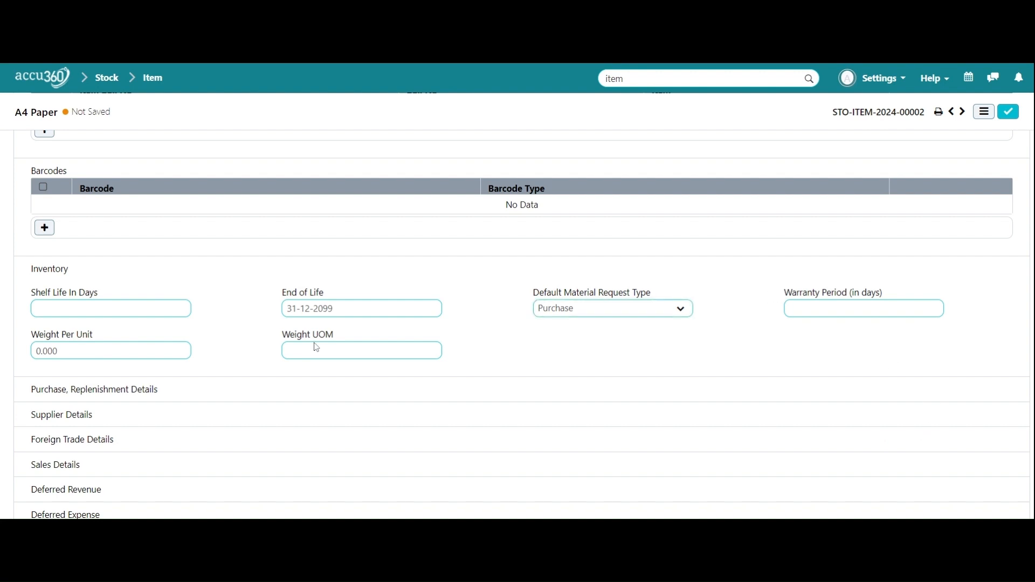
Step: Expand the Purchase, Replenishment Details and Supplier Details sections to examine their fields
{"action": "scroll", "coordinate": [316, 348], "scroll_direction": "down", "scroll_amount": 1}
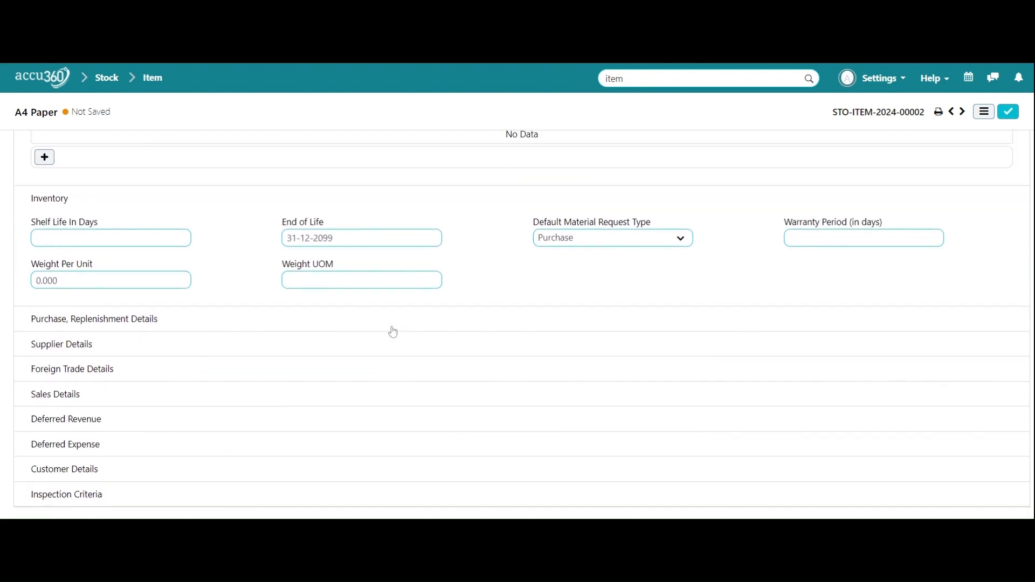
{"action": "scroll", "coordinate": [377, 312], "scroll_direction": "down", "scroll_amount": 1}
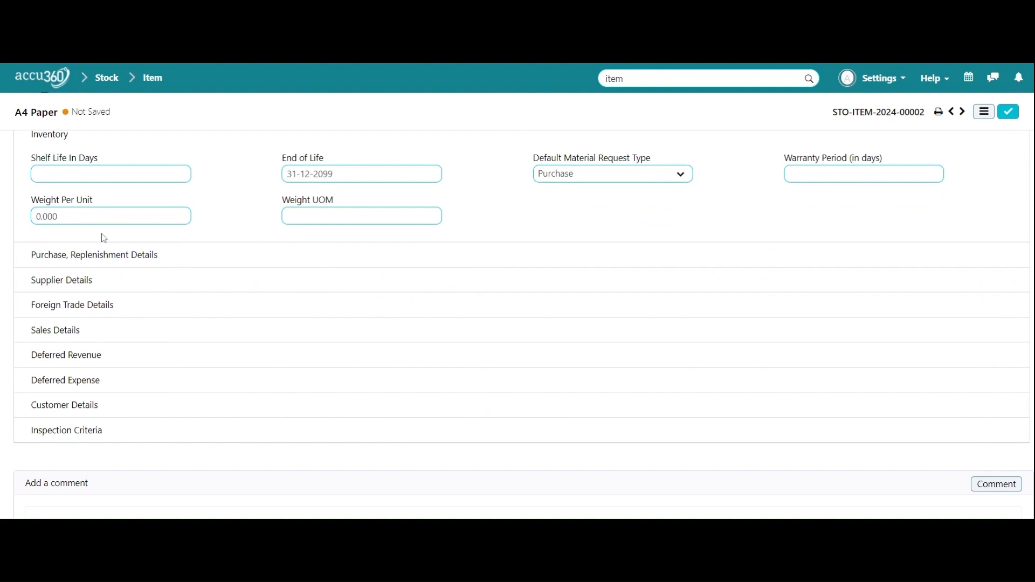
{"action": "left_click", "coordinate": [87, 260]}
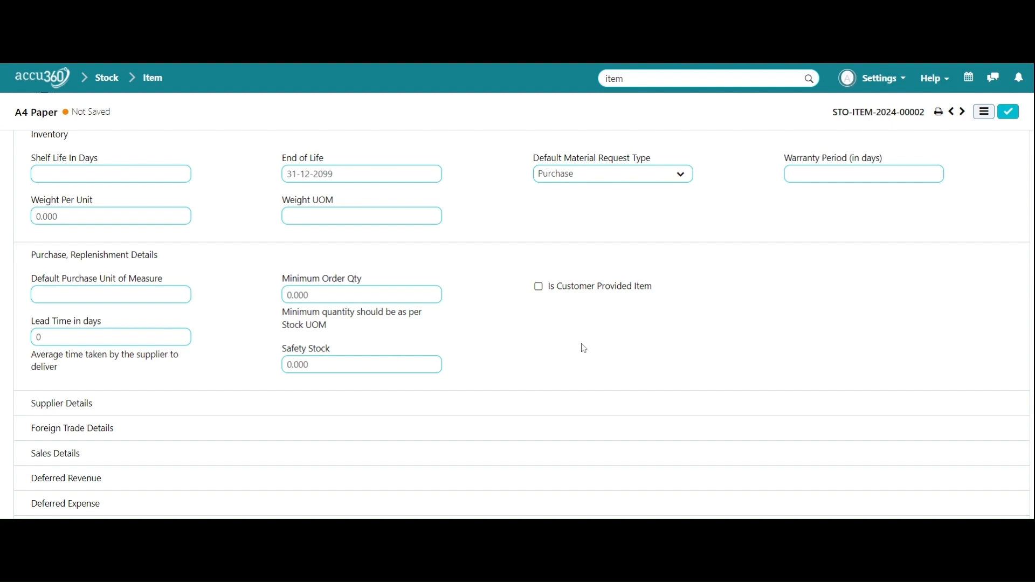
{"action": "scroll", "coordinate": [584, 348], "scroll_direction": "down", "scroll_amount": 1}
{"action": "left_click", "coordinate": [98, 336]}
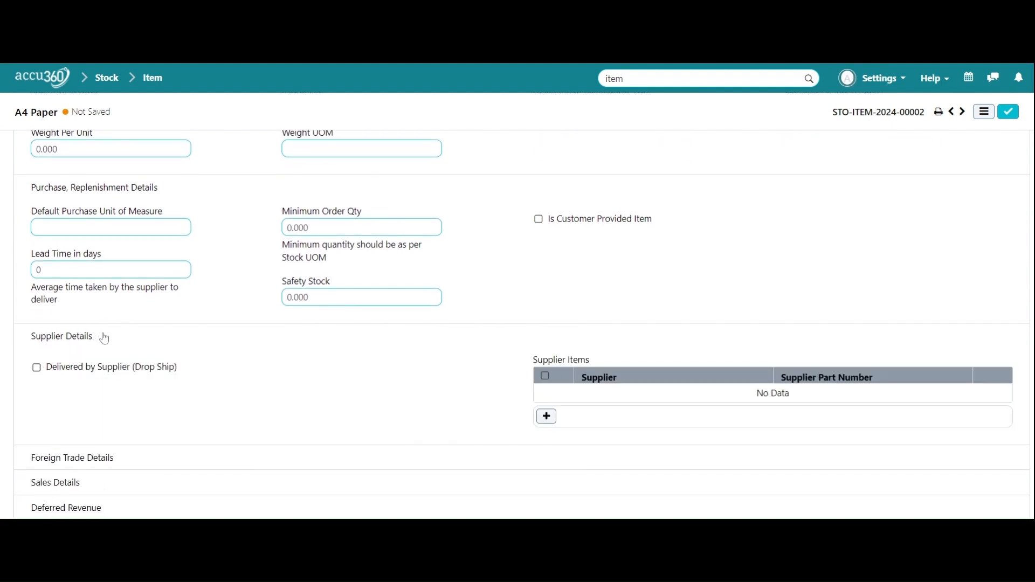
Step: Turn Delivered by Supplier (Drop Ship) on and off in the item's supplier details
{"action": "scroll", "coordinate": [181, 341], "scroll_direction": "down", "scroll_amount": 1}
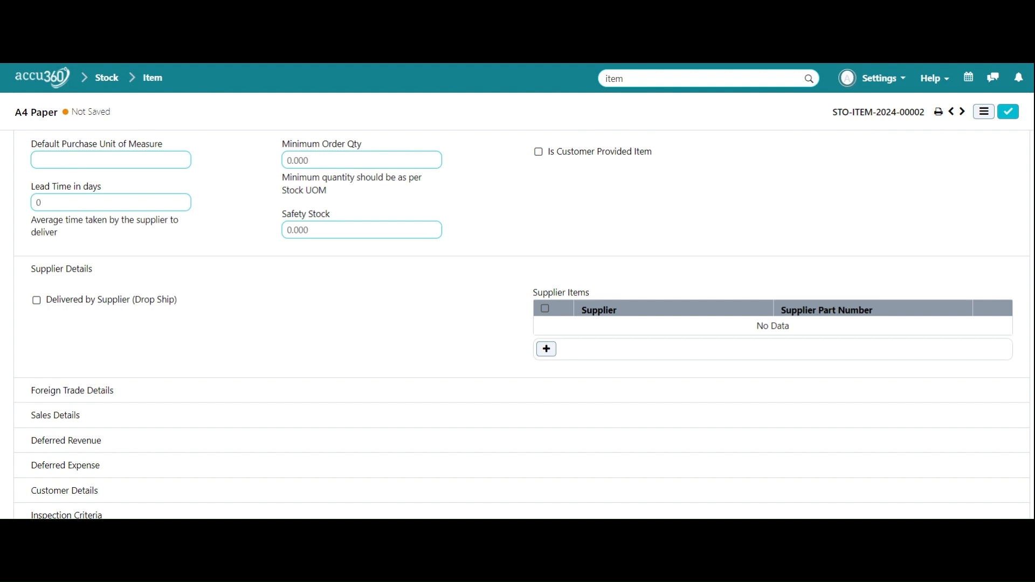
{"action": "left_click", "coordinate": [47, 305]}
{"action": "left_click", "coordinate": [47, 305]}
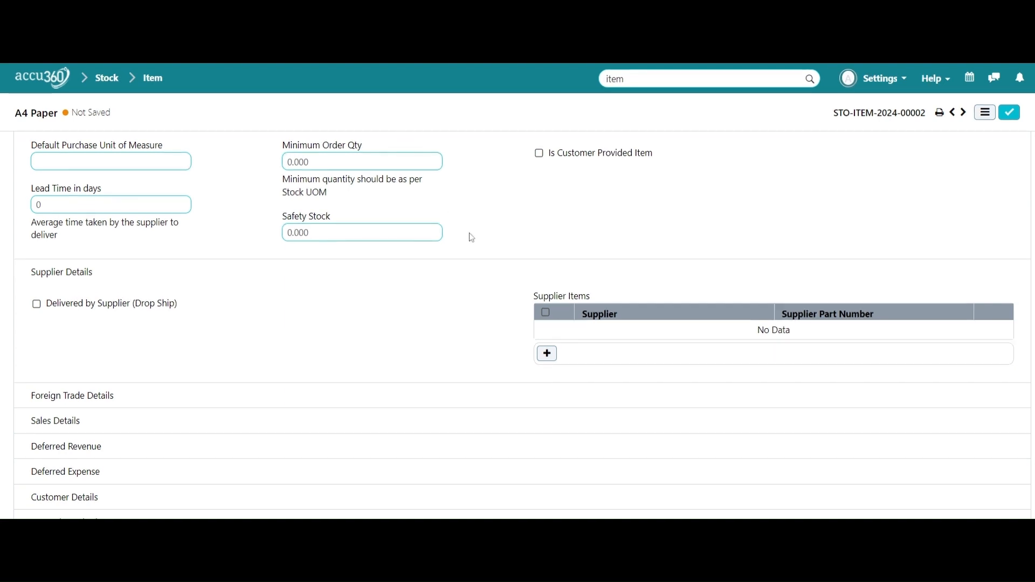
{"action": "scroll", "coordinate": [659, 462], "scroll_direction": "down", "scroll_amount": 1}
{"action": "scroll", "coordinate": [658, 462], "scroll_direction": "down", "scroll_amount": 1}
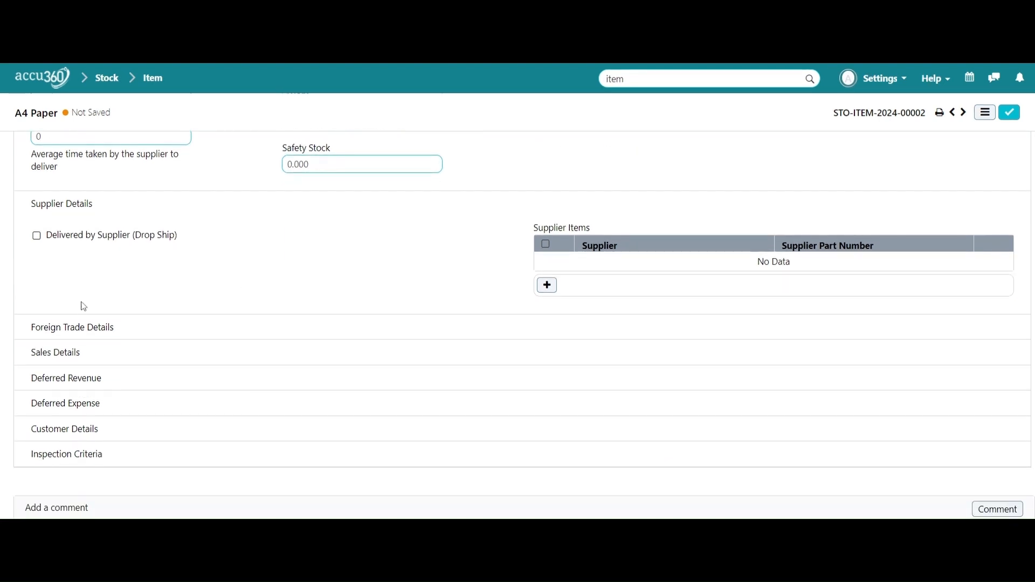
Step: Expand the item's Foreign Trade Details and Sales Details sections to examine their fields
{"action": "left_click", "coordinate": [94, 334]}
{"action": "scroll", "coordinate": [332, 335], "scroll_direction": "down", "scroll_amount": 2}
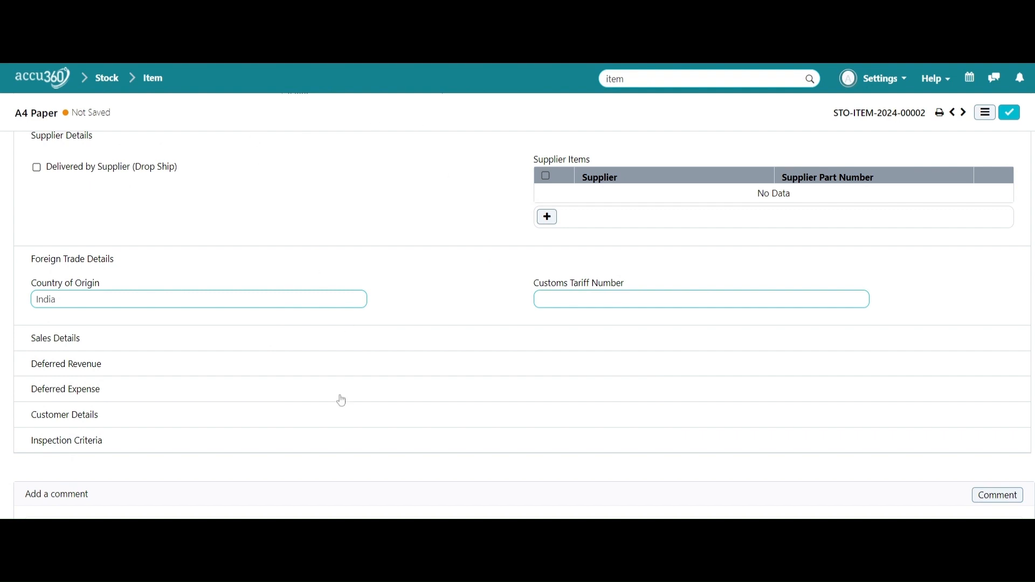
{"action": "left_click", "coordinate": [84, 343]}
{"action": "scroll", "coordinate": [300, 291], "scroll_direction": "down", "scroll_amount": 4}
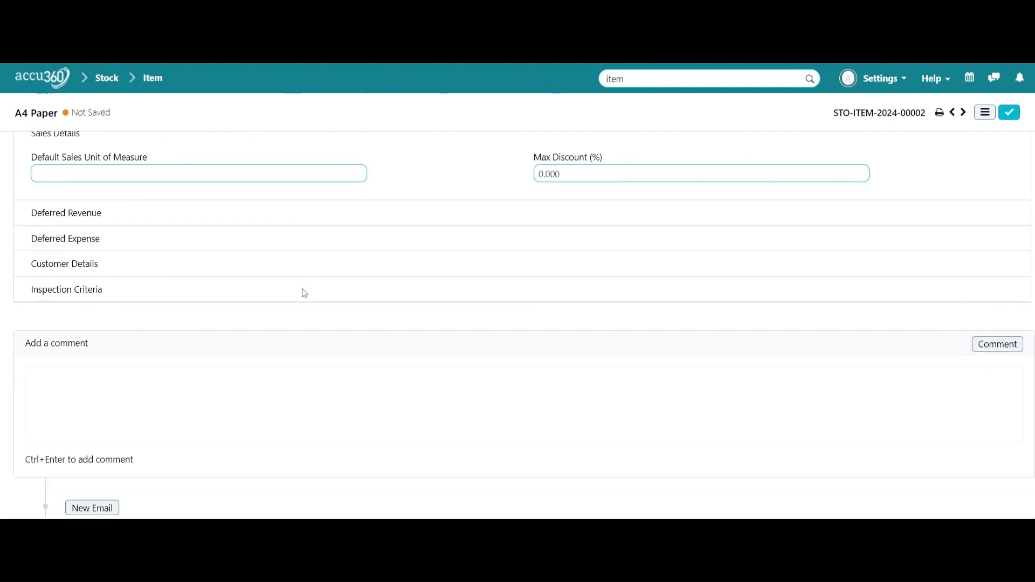
{"action": "scroll", "coordinate": [309, 293], "scroll_direction": "up", "scroll_amount": 1}
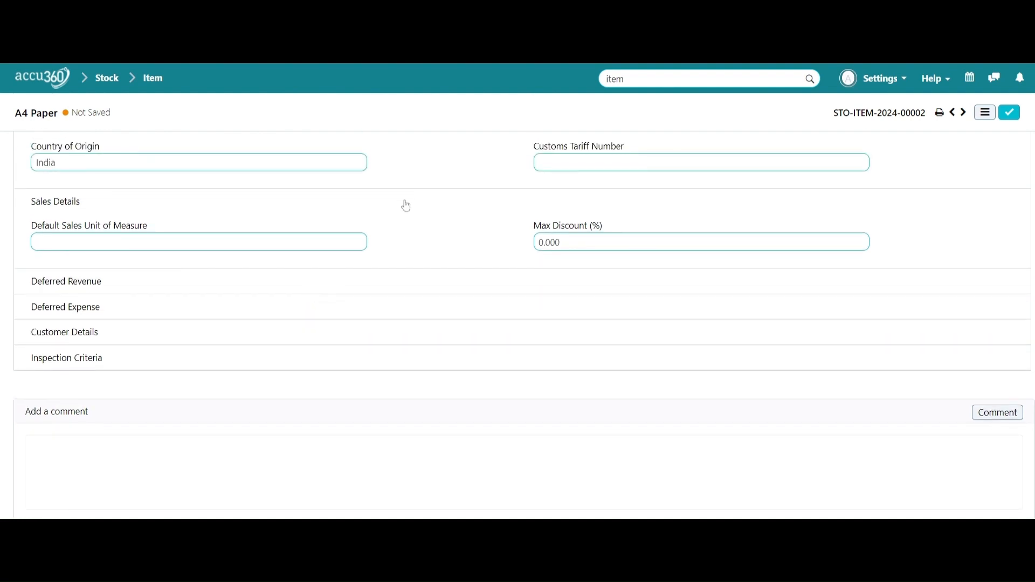
Step: View the default sales unit of measure choices without picking one, and collapse the Sales Details section
{"action": "left_click", "coordinate": [258, 242]}
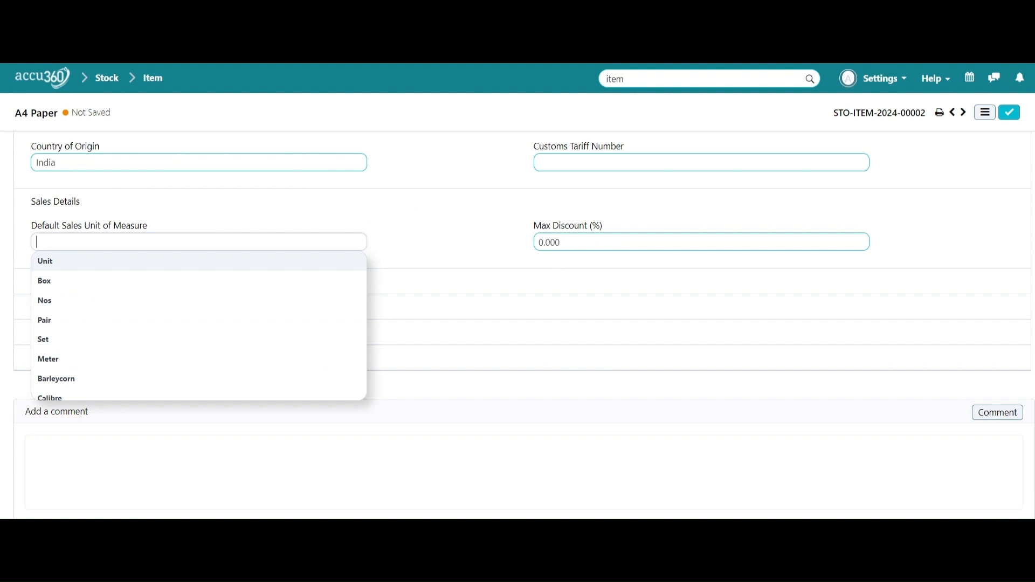
{"action": "scroll", "coordinate": [464, 286], "scroll_direction": "up", "scroll_amount": 4}
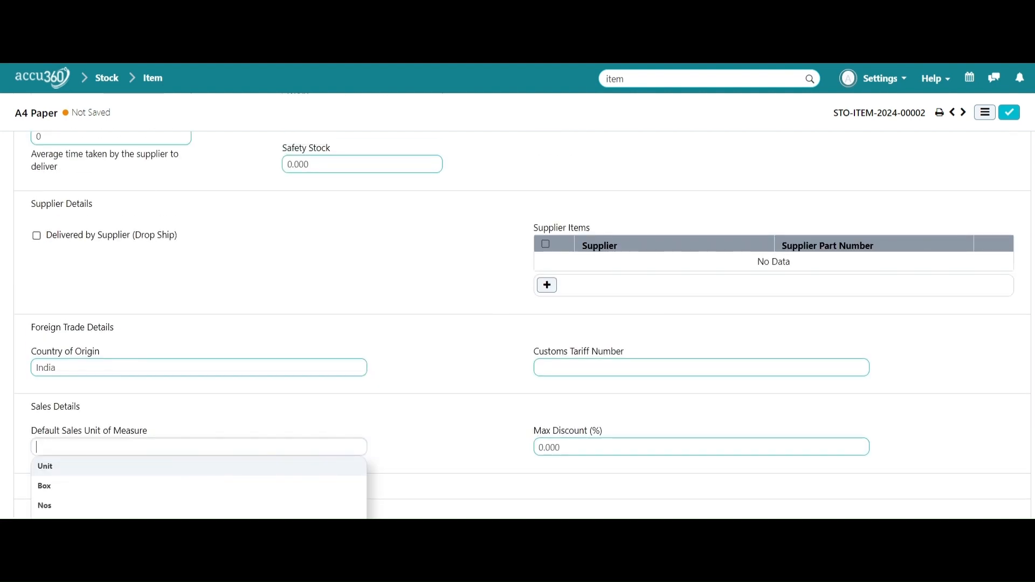
{"action": "scroll", "coordinate": [314, 365], "scroll_direction": "up", "scroll_amount": 3}
{"action": "scroll", "coordinate": [314, 364], "scroll_direction": "down", "scroll_amount": 5}
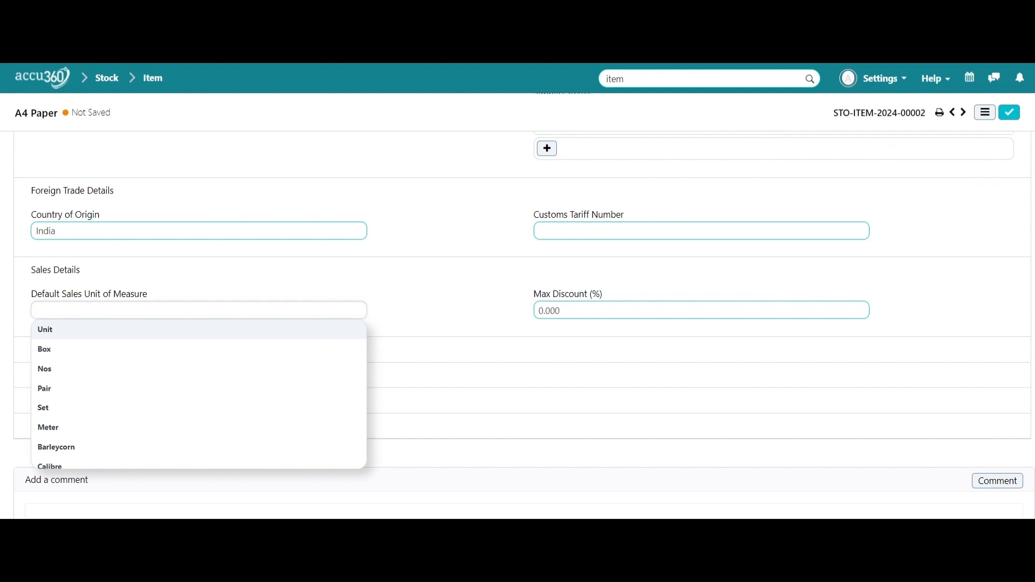
{"action": "left_click", "coordinate": [551, 275]}
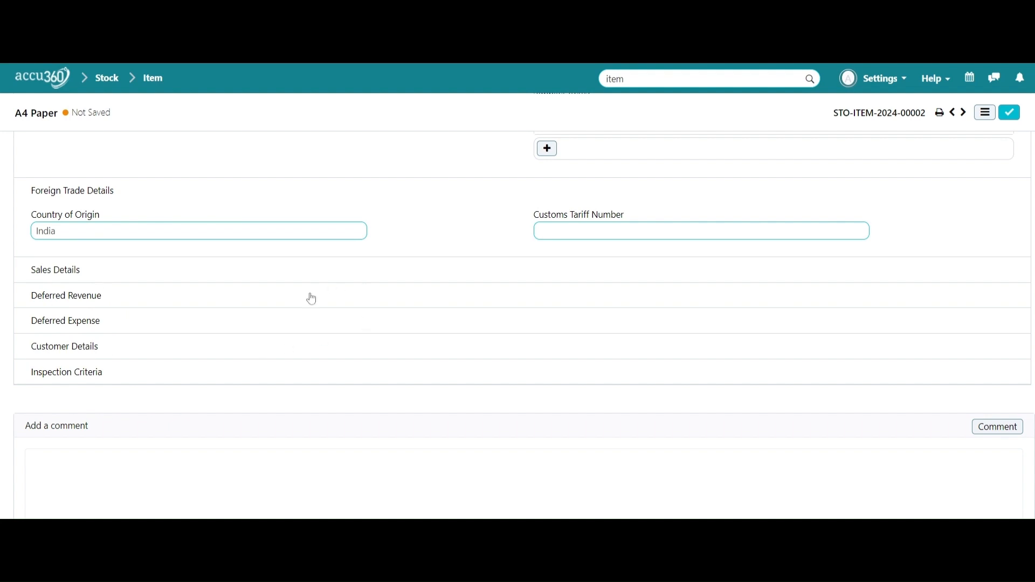
Step: Expand the Customer Details and Inspection Criteria sections to examine their customer items table and inspection options
{"action": "left_click", "coordinate": [89, 353]}
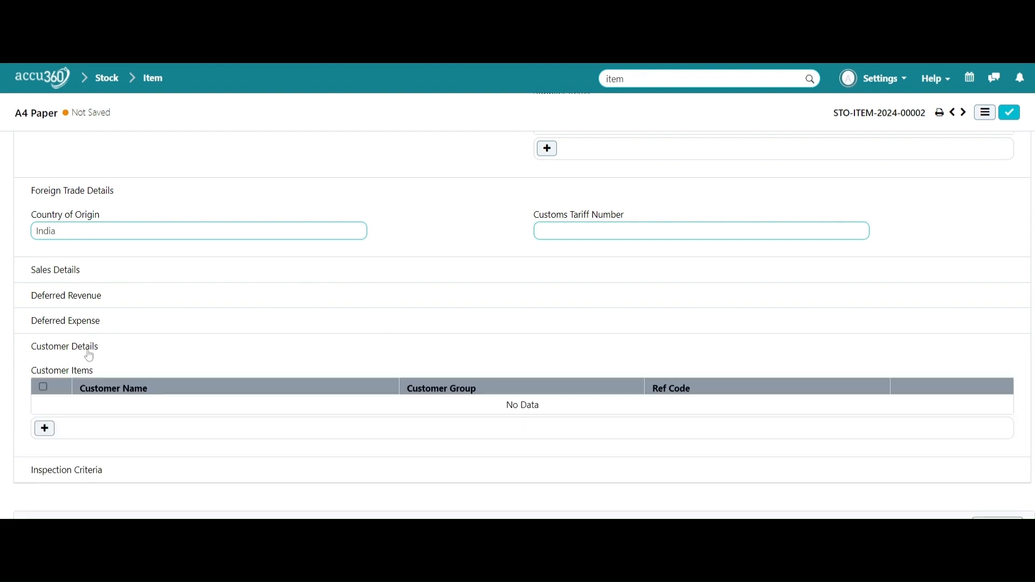
{"action": "left_click", "coordinate": [74, 481]}
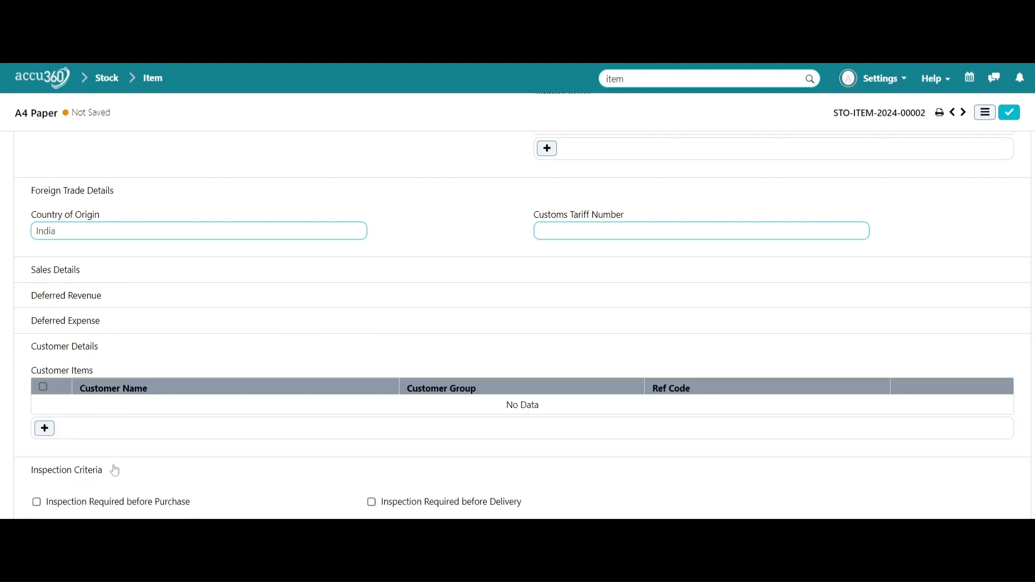
{"action": "scroll", "coordinate": [155, 439], "scroll_direction": "down", "scroll_amount": 3}
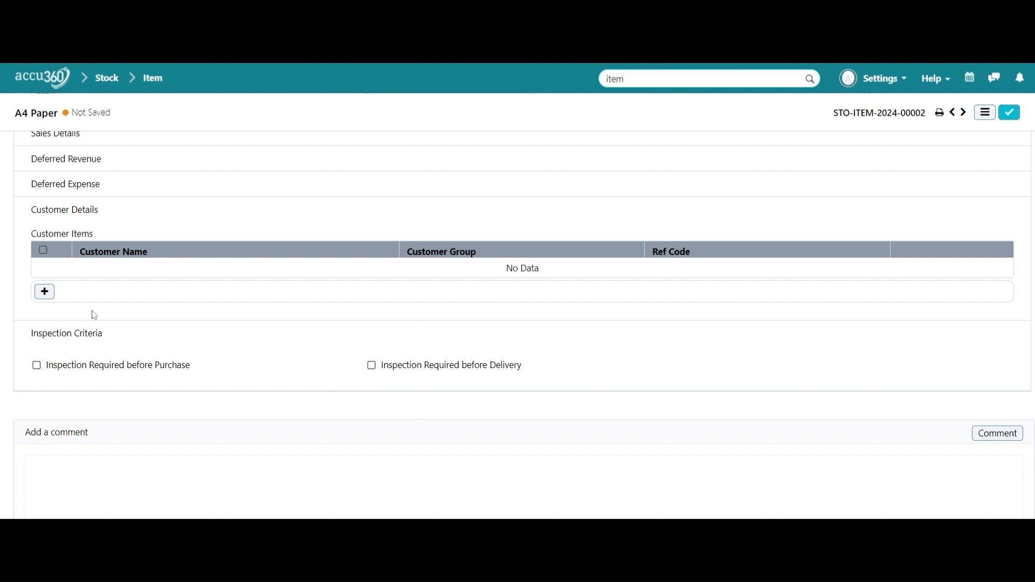
{"action": "scroll", "coordinate": [206, 307], "scroll_direction": "up", "scroll_amount": 1}
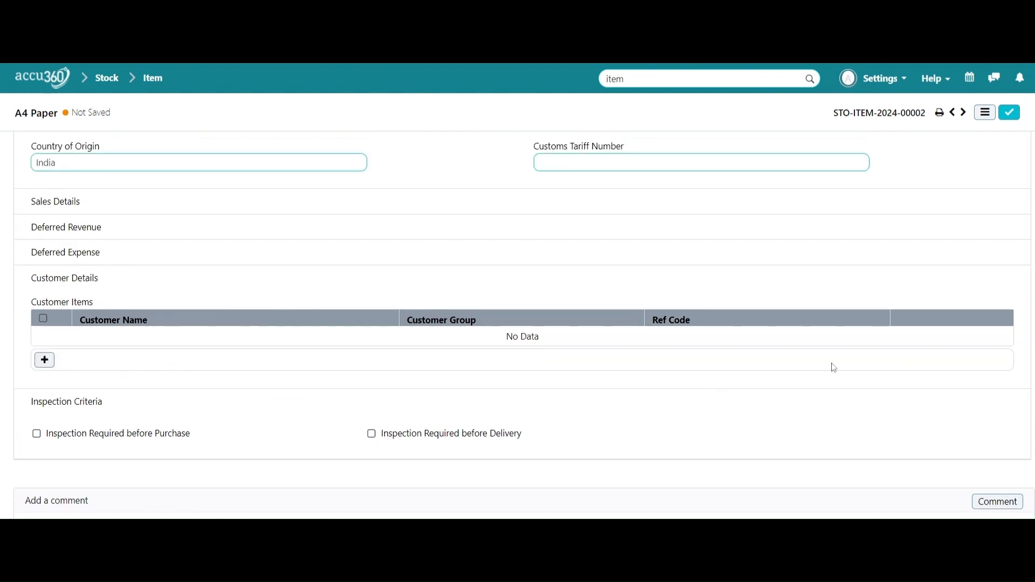
Step: Open the item's website settings and expand Hub Publishing Details to examine the publishing options
{"action": "scroll", "coordinate": [833, 367], "scroll_direction": "up", "scroll_amount": 12}
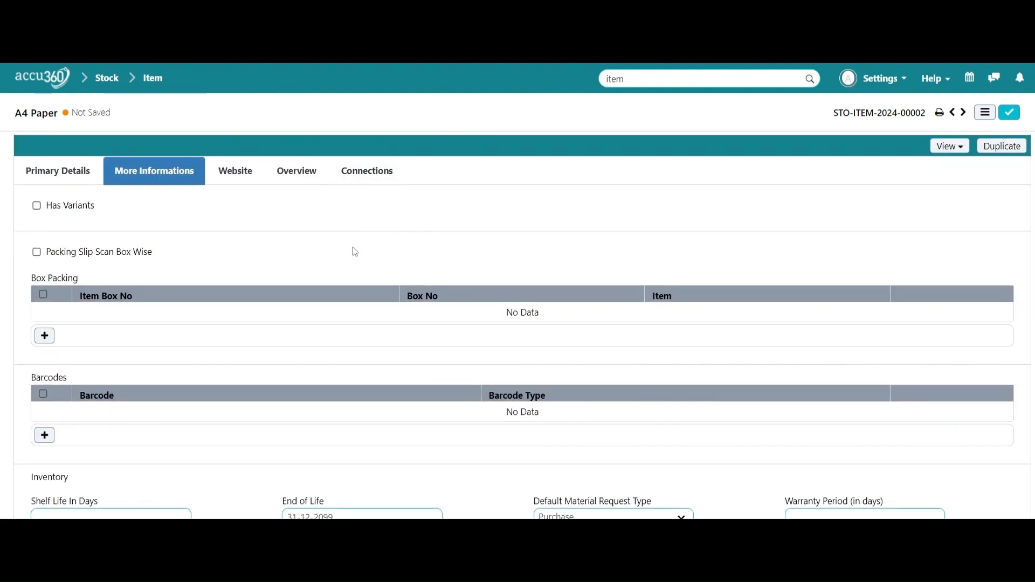
{"action": "left_click", "coordinate": [244, 171]}
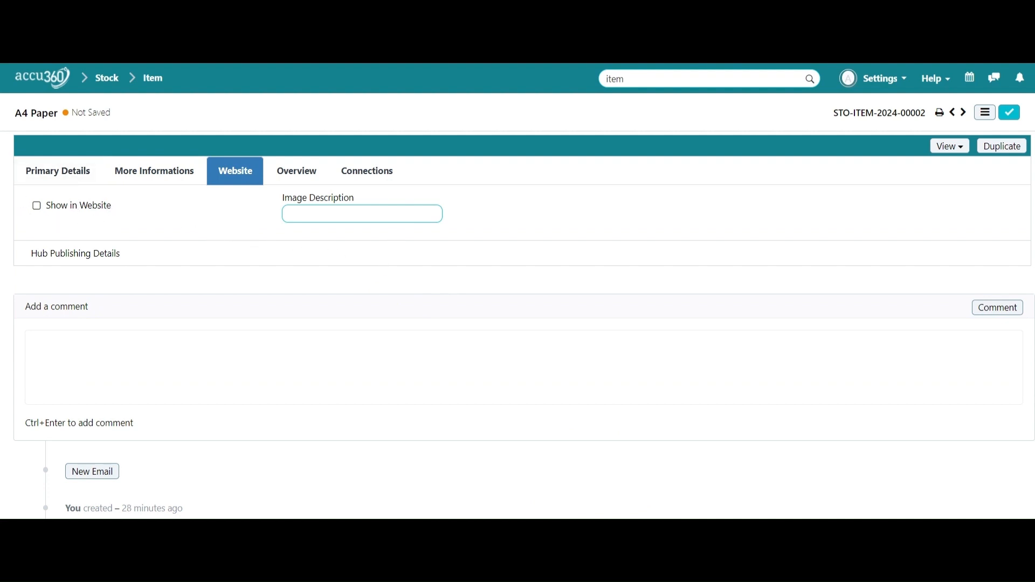
{"action": "left_click", "coordinate": [378, 214]}
{"action": "left_click", "coordinate": [292, 253]}
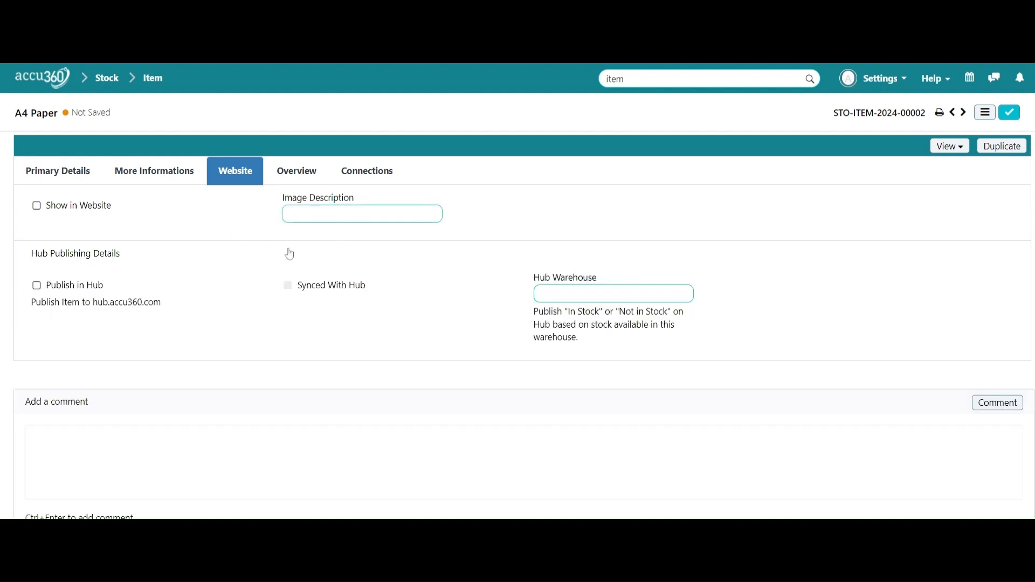
Step: Turn Show in Website on and off to view the website options it offers for the item
{"action": "left_click", "coordinate": [51, 210]}
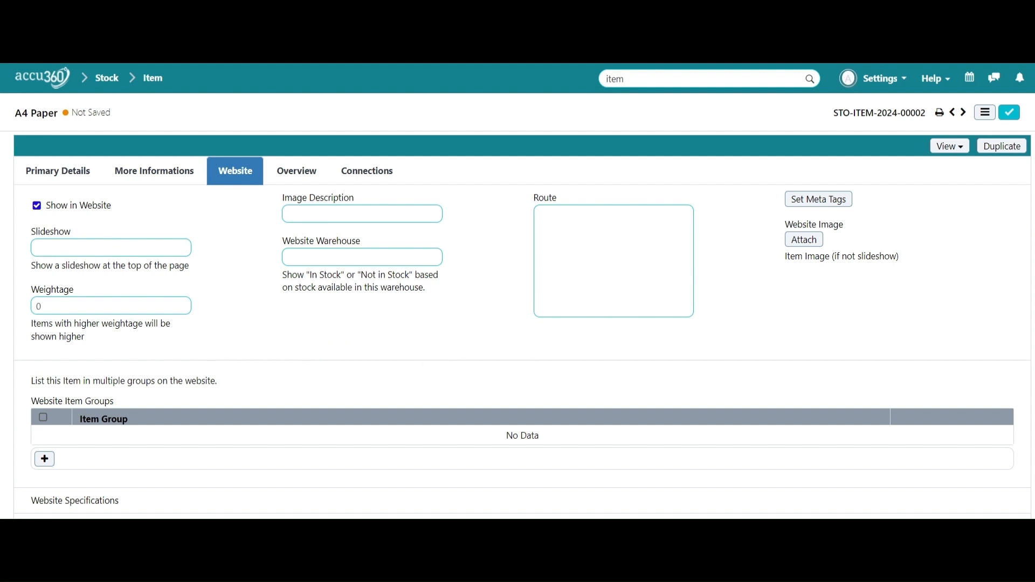
{"action": "left_click", "coordinate": [38, 206]}
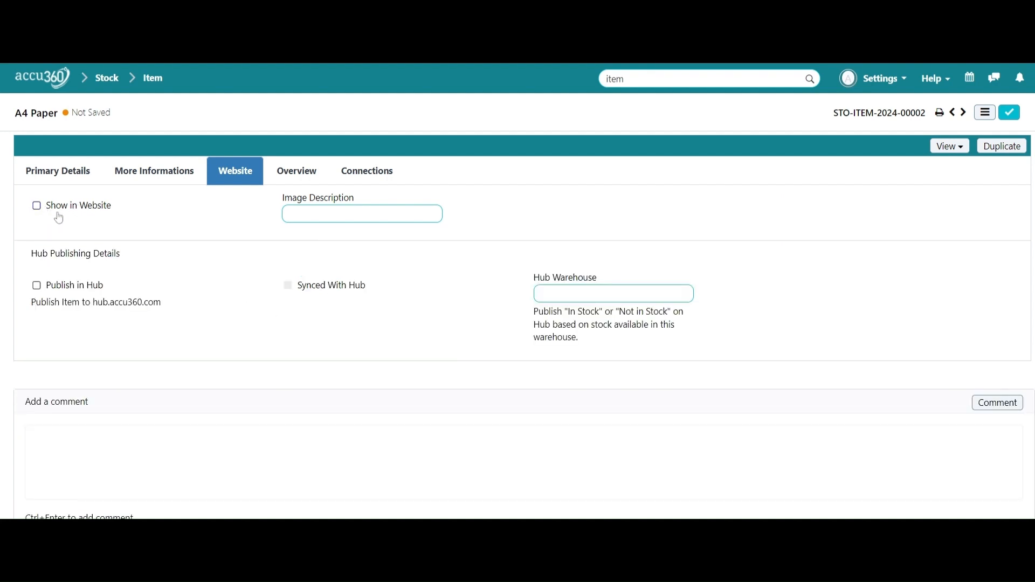
{"action": "scroll", "coordinate": [205, 304], "scroll_direction": "down", "scroll_amount": 1}
{"action": "scroll", "coordinate": [205, 305], "scroll_direction": "up", "scroll_amount": 1}
{"action": "scroll", "coordinate": [298, 369], "scroll_direction": "down", "scroll_amount": 1}
{"action": "scroll", "coordinate": [299, 370], "scroll_direction": "up", "scroll_amount": 1}
Step: Examine the item's stock movement overview and its connections to related documents
{"action": "left_click", "coordinate": [297, 177]}
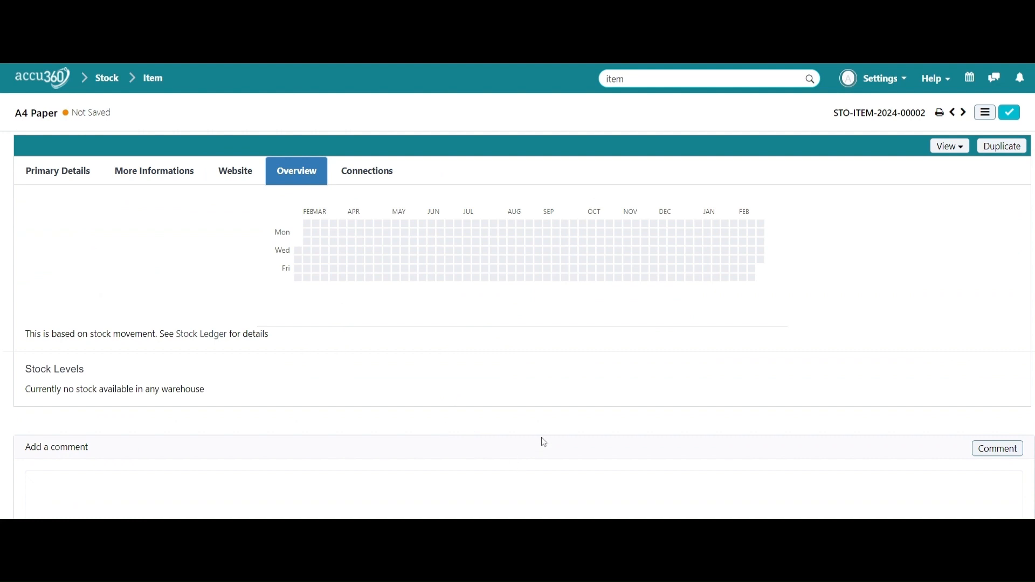
{"action": "mouse_move", "coordinate": [431, 232]}
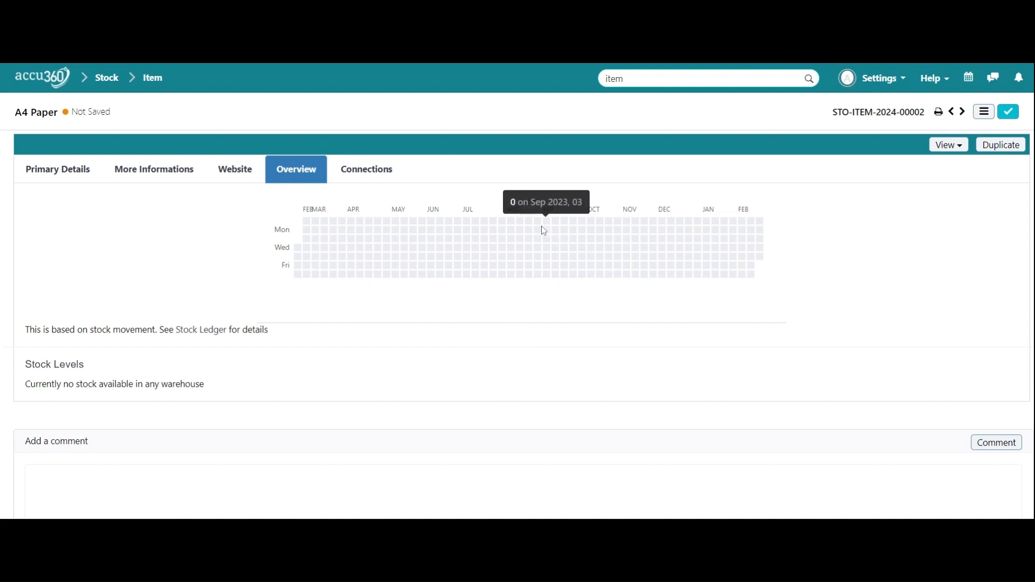
{"action": "left_click", "coordinate": [392, 173]}
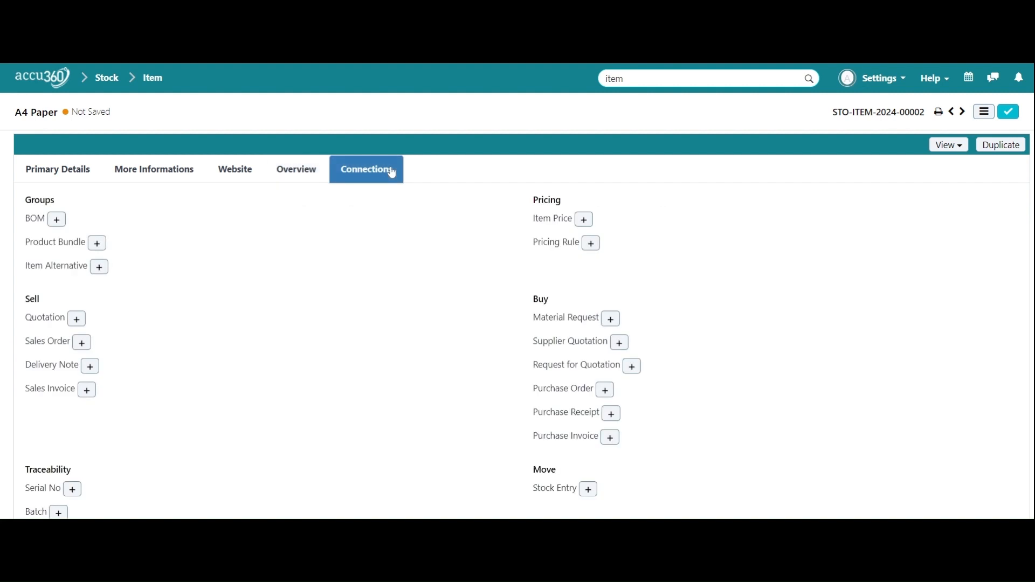
{"action": "scroll", "coordinate": [416, 216], "scroll_direction": "down", "scroll_amount": 3}
{"action": "scroll", "coordinate": [419, 222], "scroll_direction": "up", "scroll_amount": 3}
{"action": "scroll", "coordinate": [309, 264], "scroll_direction": "down", "scroll_amount": 5}
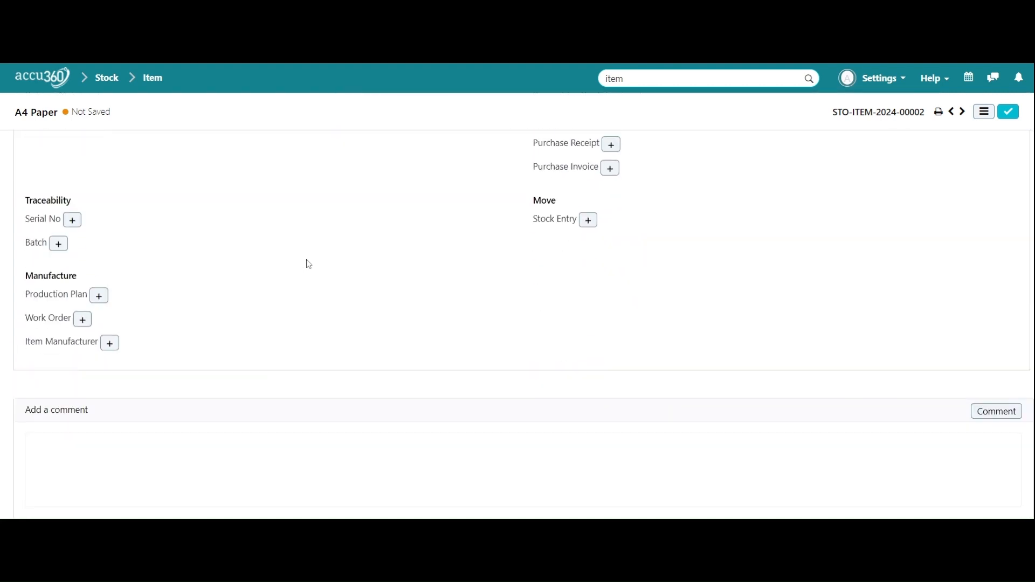
{"action": "scroll", "coordinate": [309, 264], "scroll_direction": "up", "scroll_amount": 5}
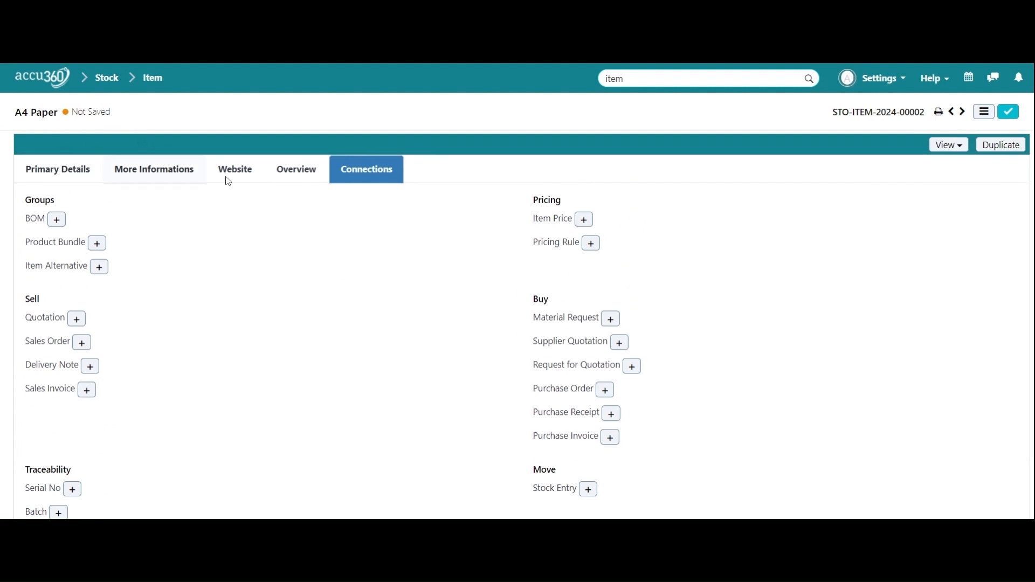
Step: Review the primary details of the A4 Paper item and save it
{"action": "left_click", "coordinate": [59, 174]}
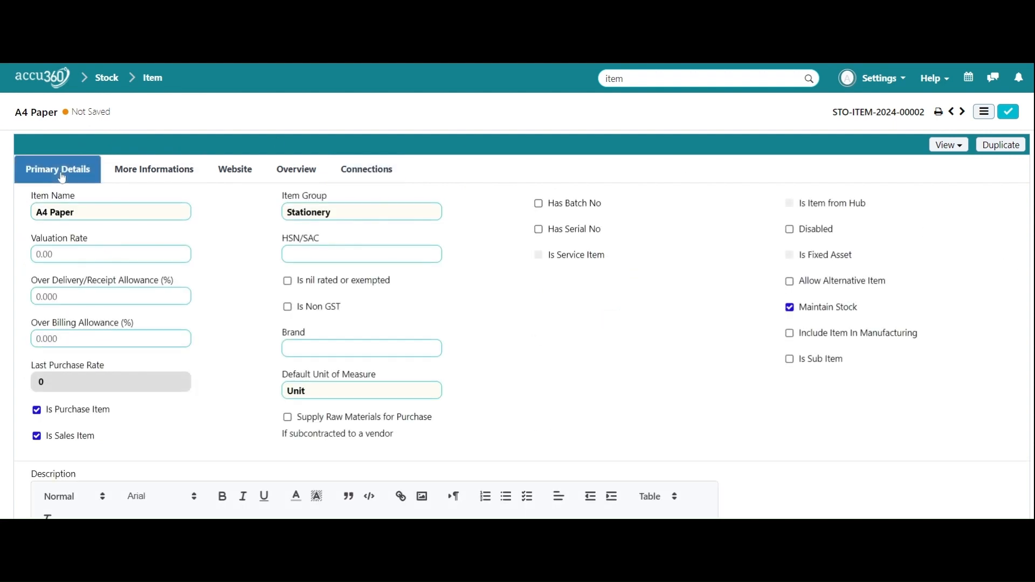
{"action": "scroll", "coordinate": [489, 399], "scroll_direction": "down", "scroll_amount": 5}
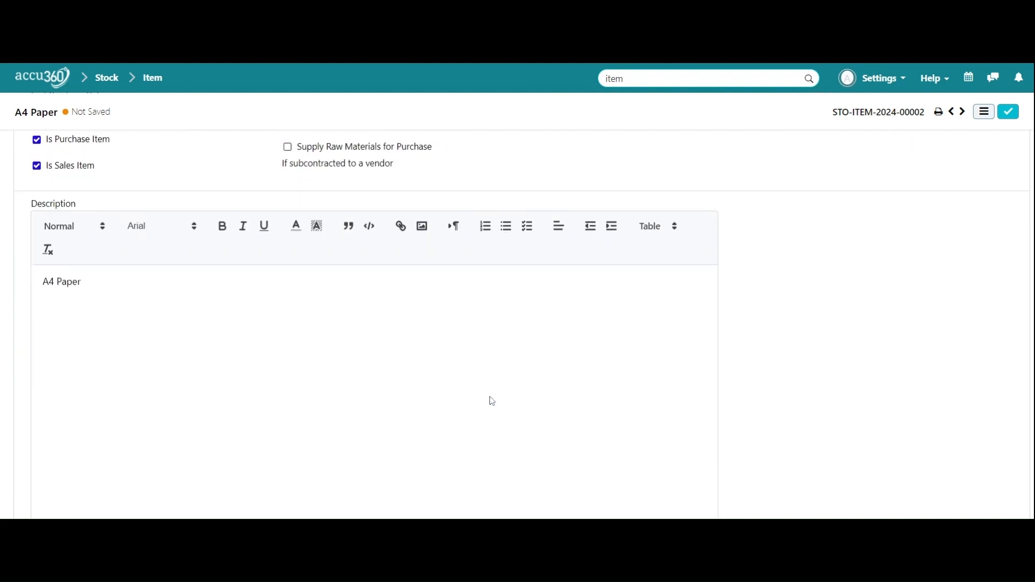
{"action": "scroll", "coordinate": [492, 400], "scroll_direction": "up", "scroll_amount": 4}
{"action": "scroll", "coordinate": [493, 400], "scroll_direction": "up", "scroll_amount": 1}
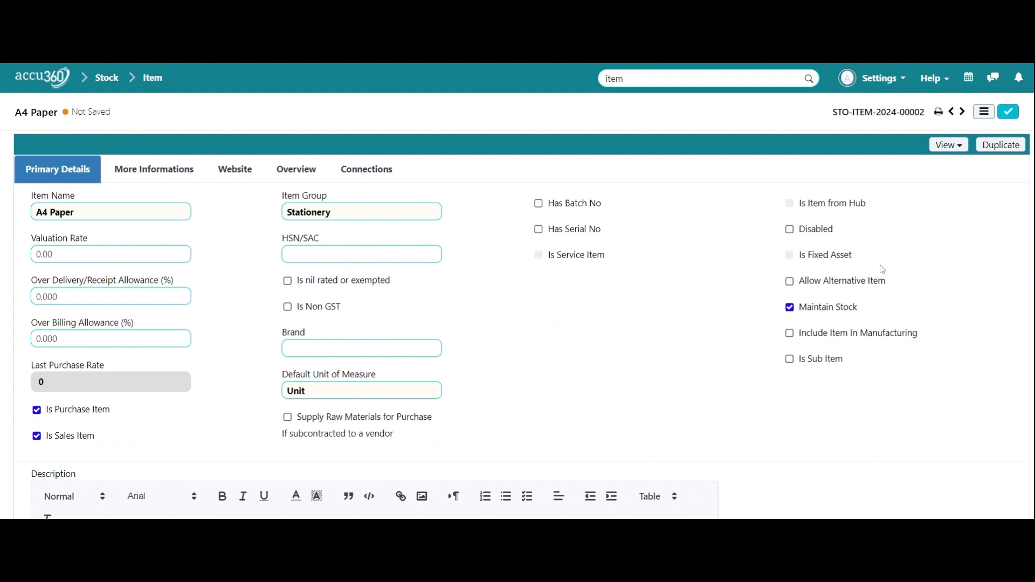
{"action": "scroll", "coordinate": [975, 281], "scroll_direction": "down", "scroll_amount": 4}
{"action": "scroll", "coordinate": [973, 282], "scroll_direction": "up", "scroll_amount": 4}
{"action": "left_click", "coordinate": [998, 117]}
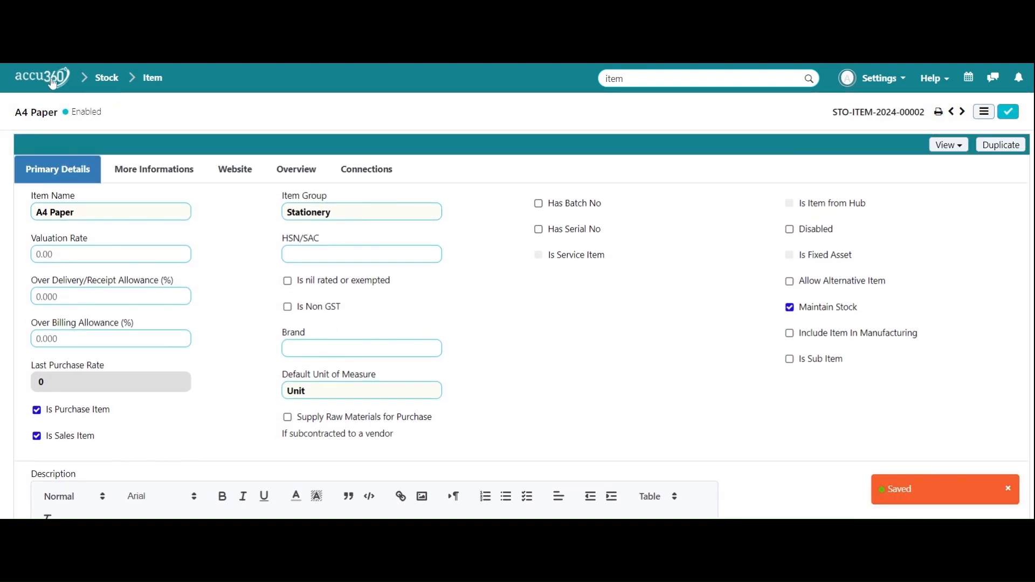
Step: Create a new item in the Stock module named Pens and assign it to the Stationery item group
{"action": "left_click", "coordinate": [122, 84]}
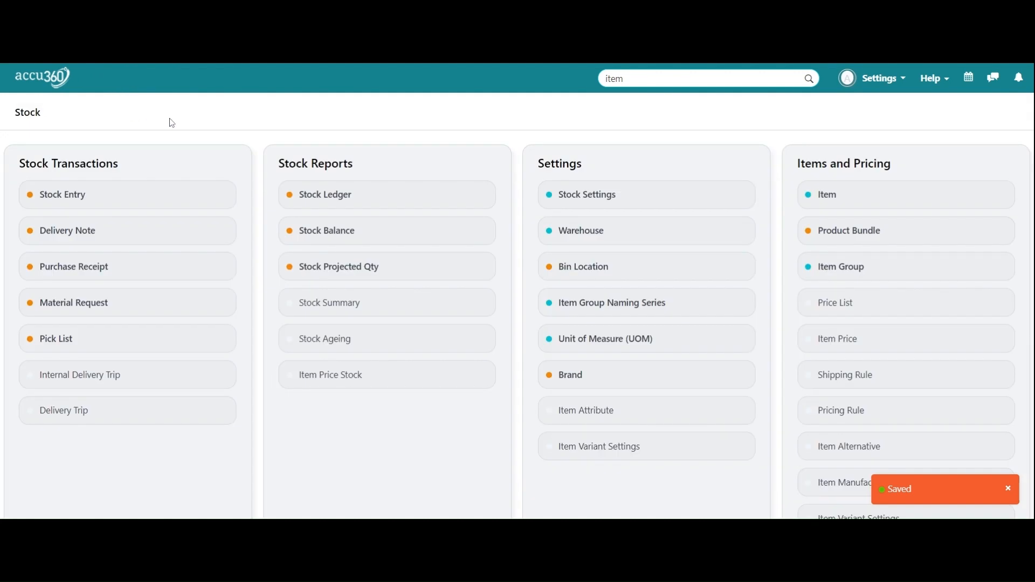
{"action": "left_click", "coordinate": [815, 196]}
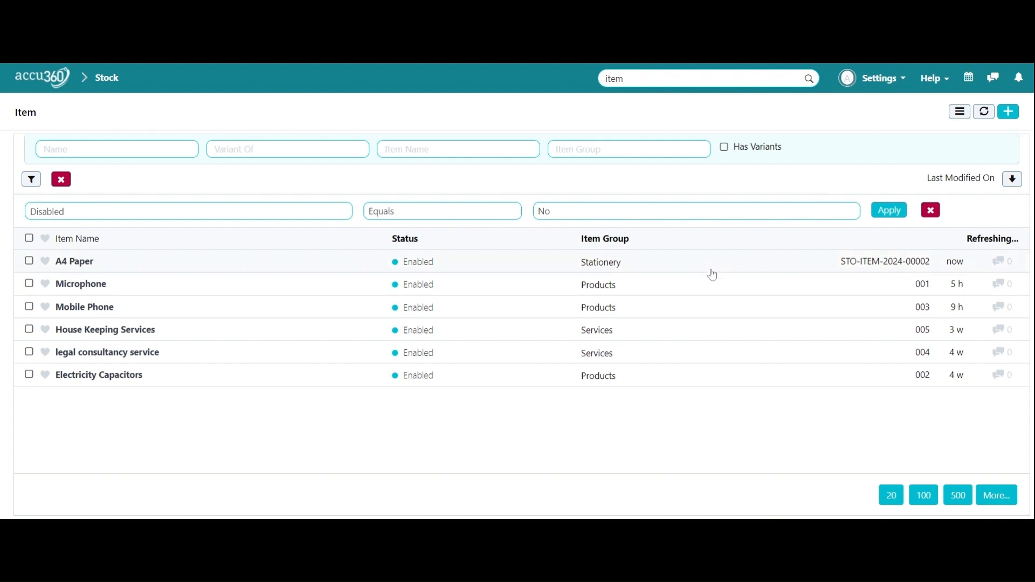
{"action": "left_click", "coordinate": [1007, 112]}
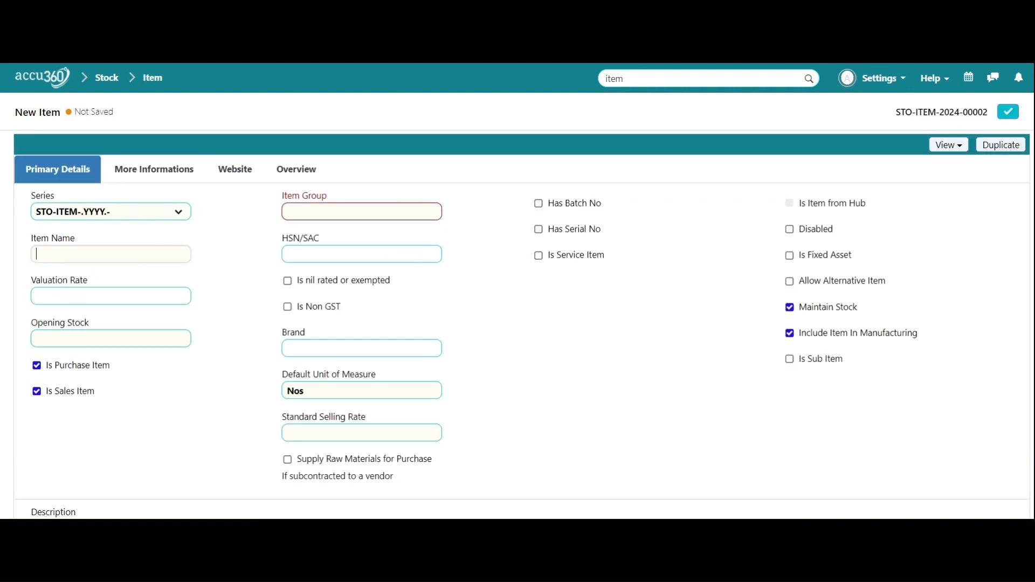
{"action": "type", "text": "P"}
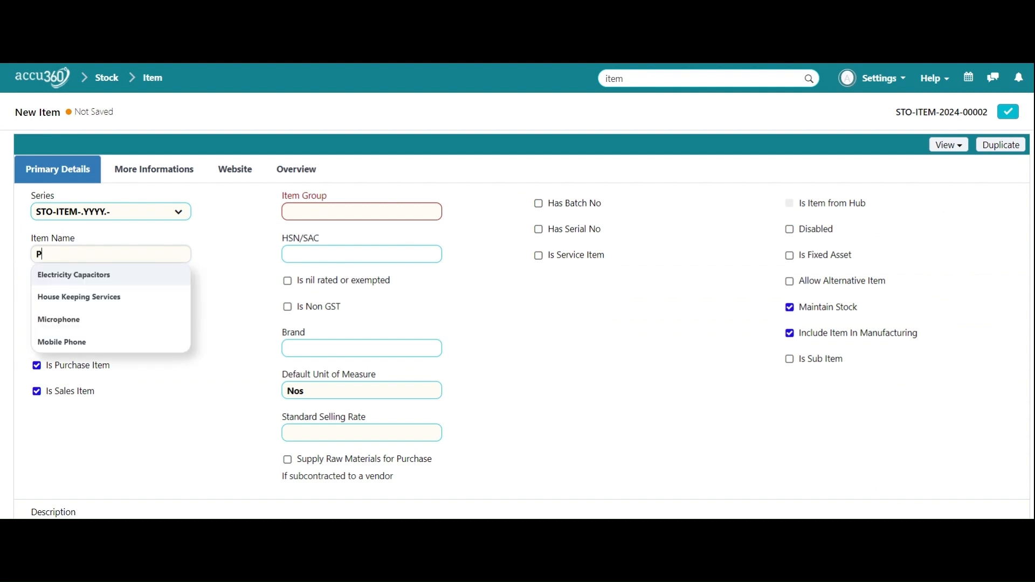
{"action": "type", "text": "ens"}
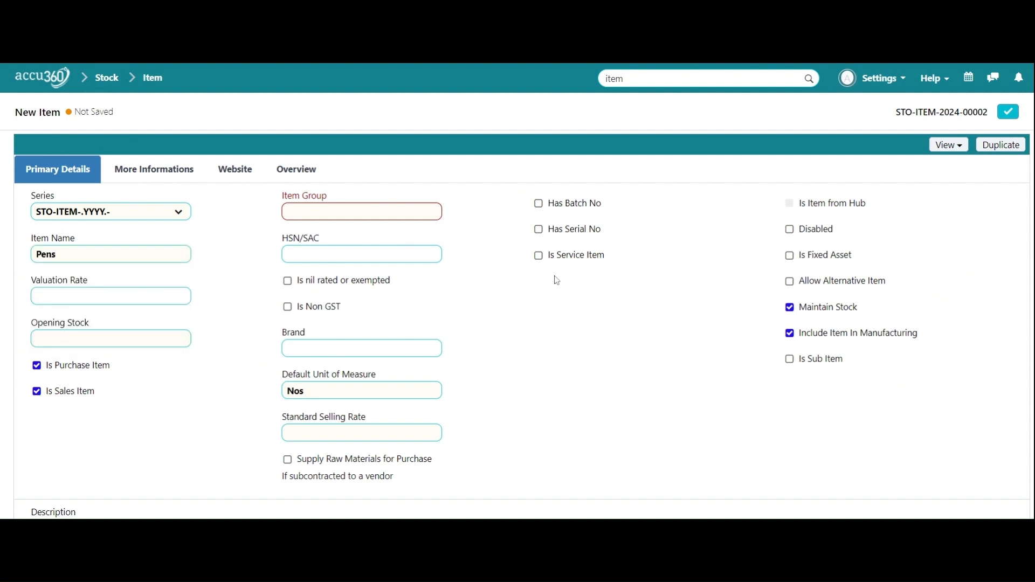
{"action": "left_click", "coordinate": [416, 213]}
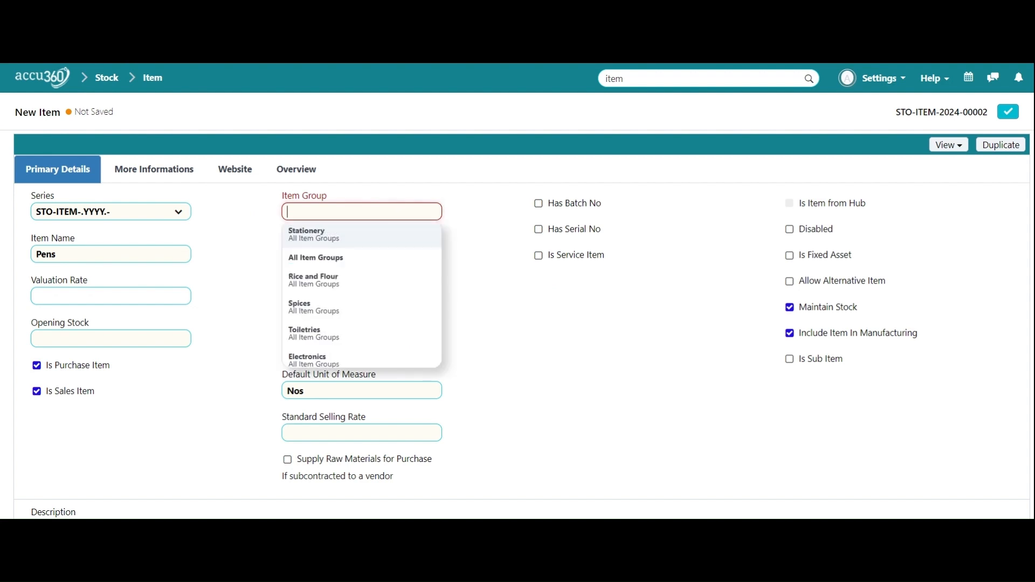
{"action": "left_click", "coordinate": [392, 240]}
Step: Create a new unit of measure named Pcs and set it as the default unit of measure for Pens
{"action": "scroll", "coordinate": [496, 334], "scroll_direction": "down", "scroll_amount": 3}
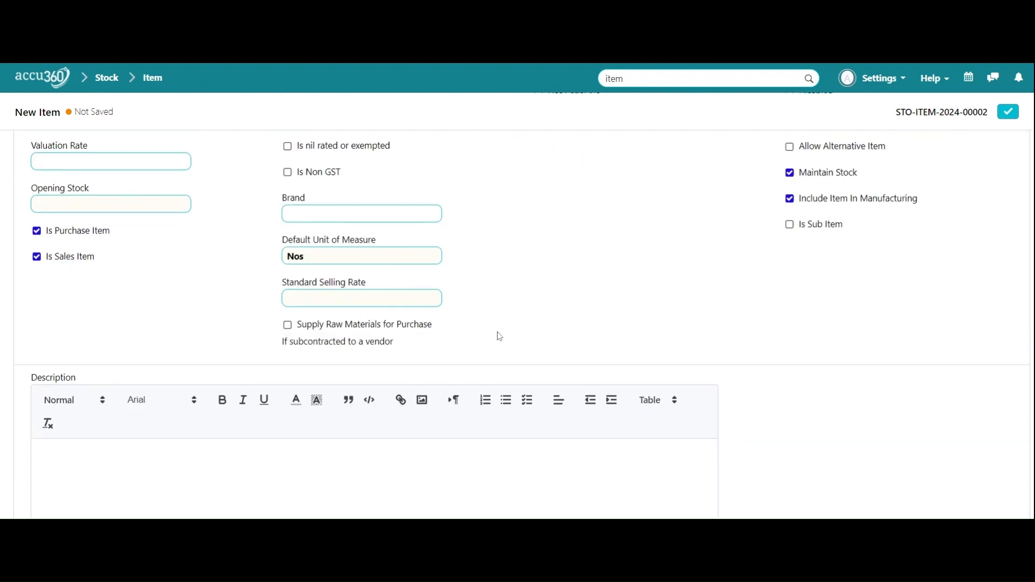
{"action": "scroll", "coordinate": [496, 335], "scroll_direction": "up", "scroll_amount": 3}
{"action": "scroll", "coordinate": [330, 332], "scroll_direction": "down", "scroll_amount": 1}
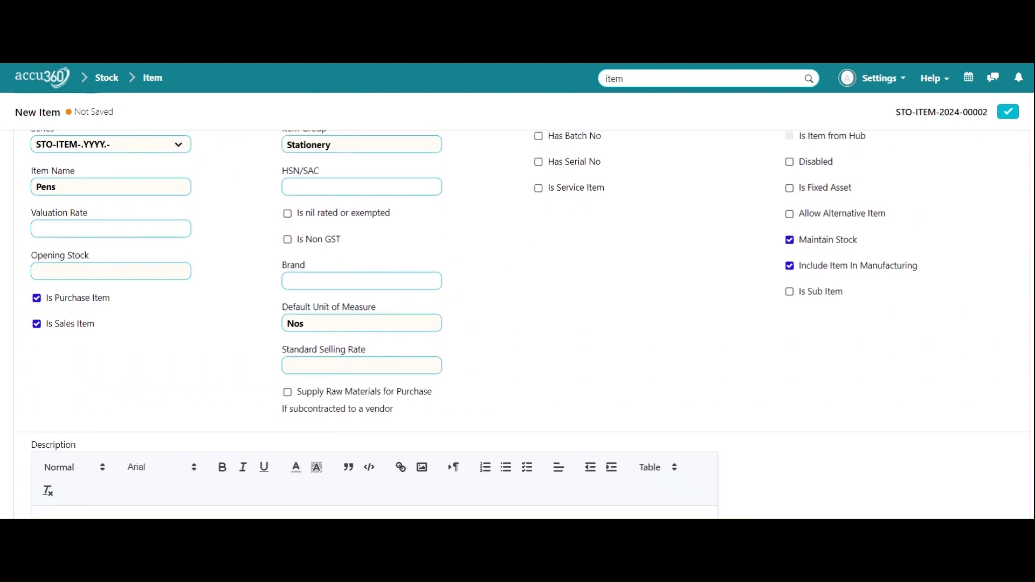
{"action": "left_click", "coordinate": [359, 324]}
{"action": "key", "text": "BackSpace"}
{"action": "key", "text": "BackSpace"}
{"action": "key", "text": "BackSpace"}
{"action": "type", "text": "pcs"}
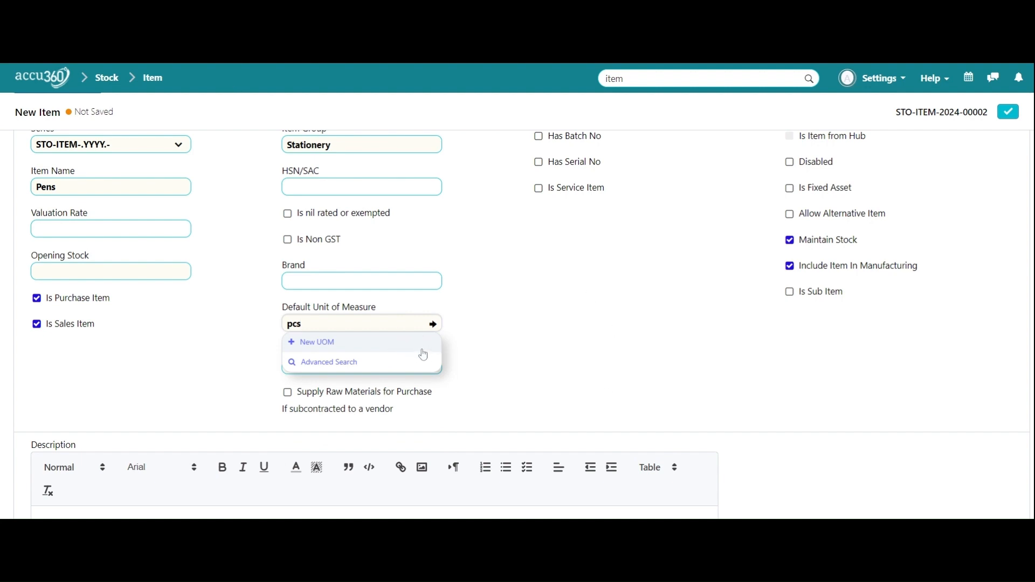
{"action": "left_click", "coordinate": [394, 345]}
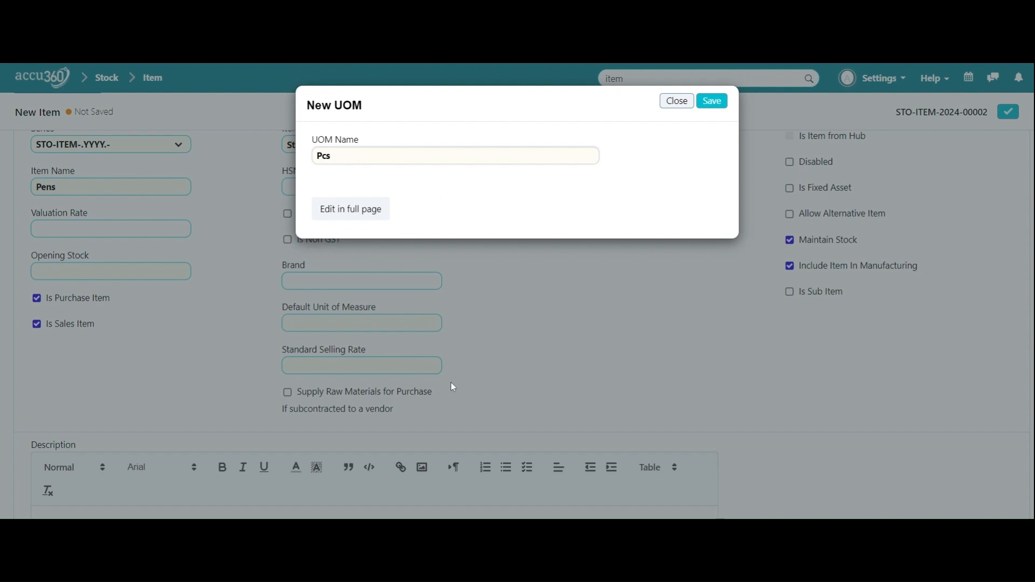
{"action": "left_click", "coordinate": [712, 100]}
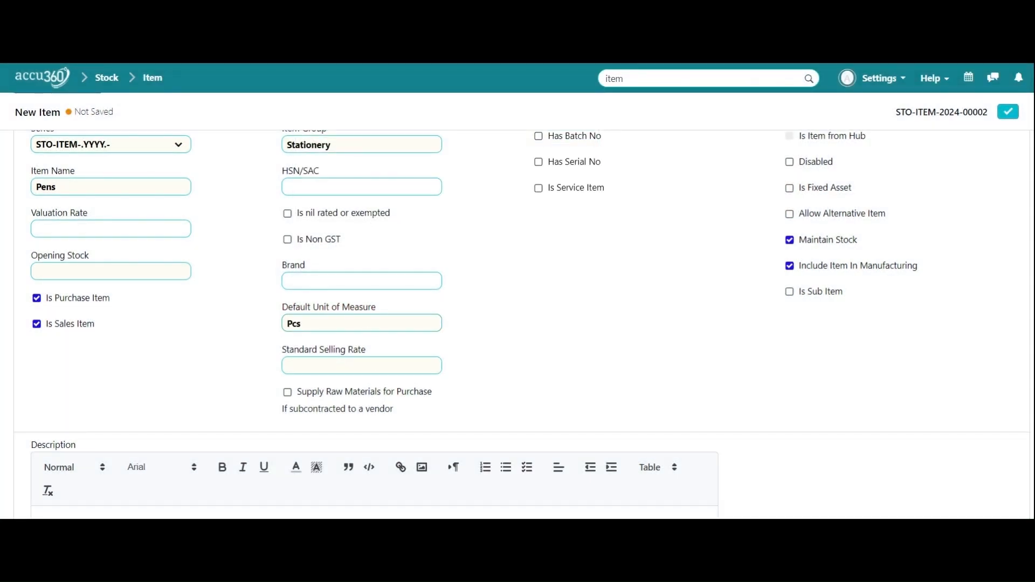
Step: Turn off Include Item In Manufacturing for the Pens item
{"action": "scroll", "coordinate": [613, 353], "scroll_direction": "up", "scroll_amount": 1}
{"action": "scroll", "coordinate": [613, 353], "scroll_direction": "down", "scroll_amount": 2}
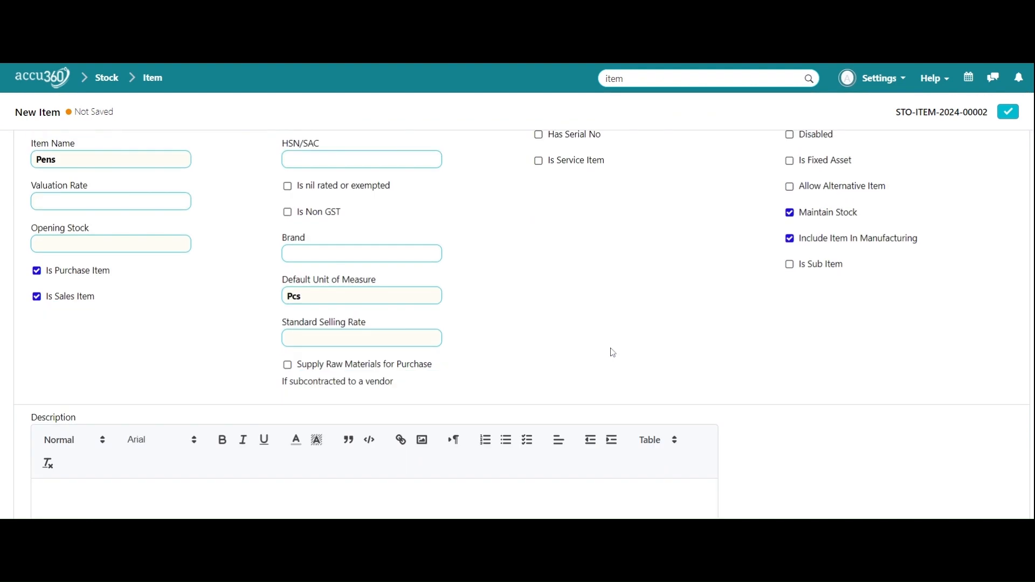
{"action": "scroll", "coordinate": [613, 353], "scroll_direction": "up", "scroll_amount": 2}
{"action": "scroll", "coordinate": [613, 353], "scroll_direction": "down", "scroll_amount": 1}
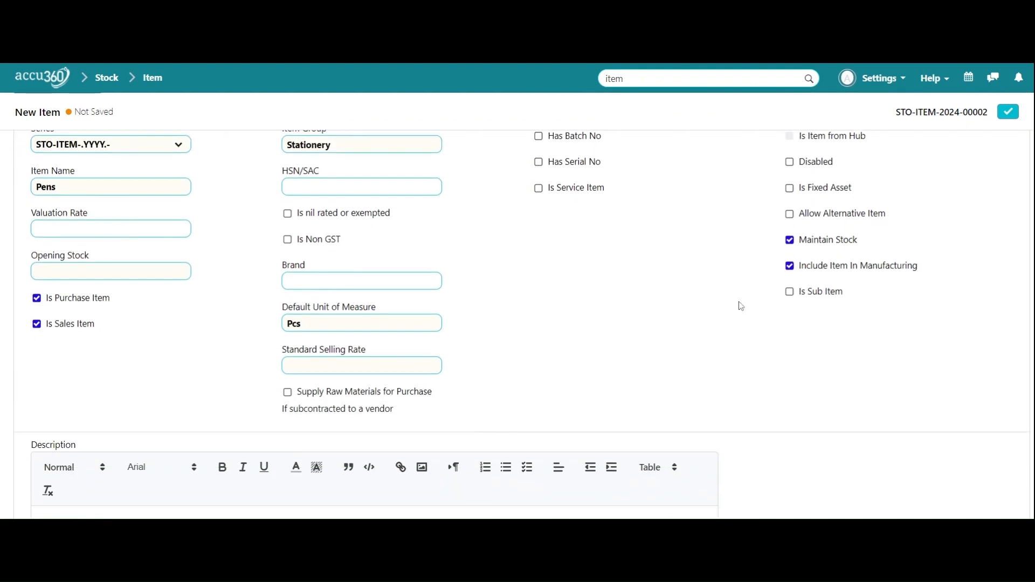
{"action": "left_click", "coordinate": [792, 267]}
{"action": "scroll", "coordinate": [543, 328], "scroll_direction": "down", "scroll_amount": 12}
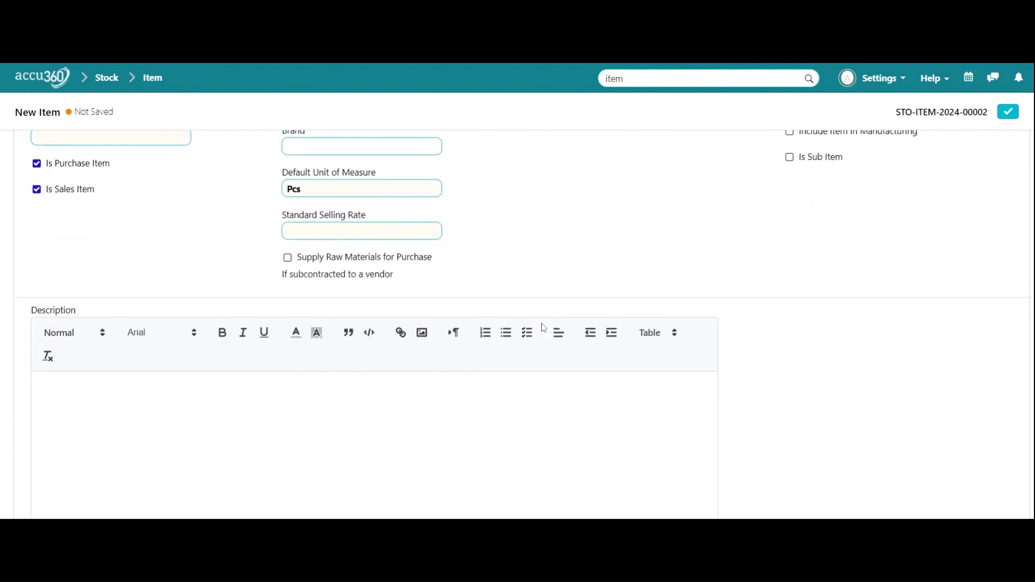
{"action": "scroll", "coordinate": [544, 328], "scroll_direction": "up", "scroll_amount": 15}
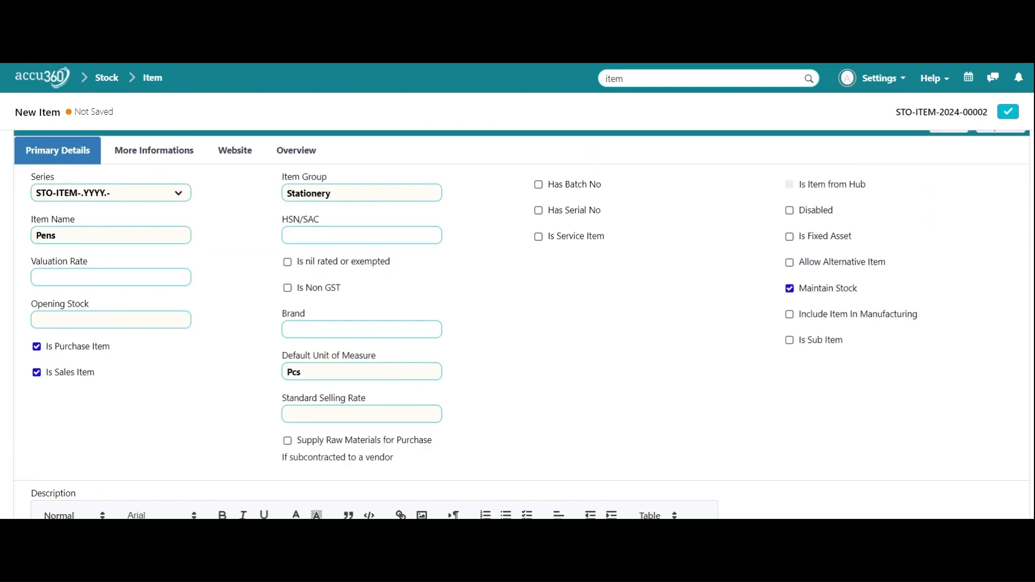
Step: Look through the additional information, website and overview sections of the Pens item and save it
{"action": "left_click", "coordinate": [171, 169]}
{"action": "left_click", "coordinate": [235, 172]}
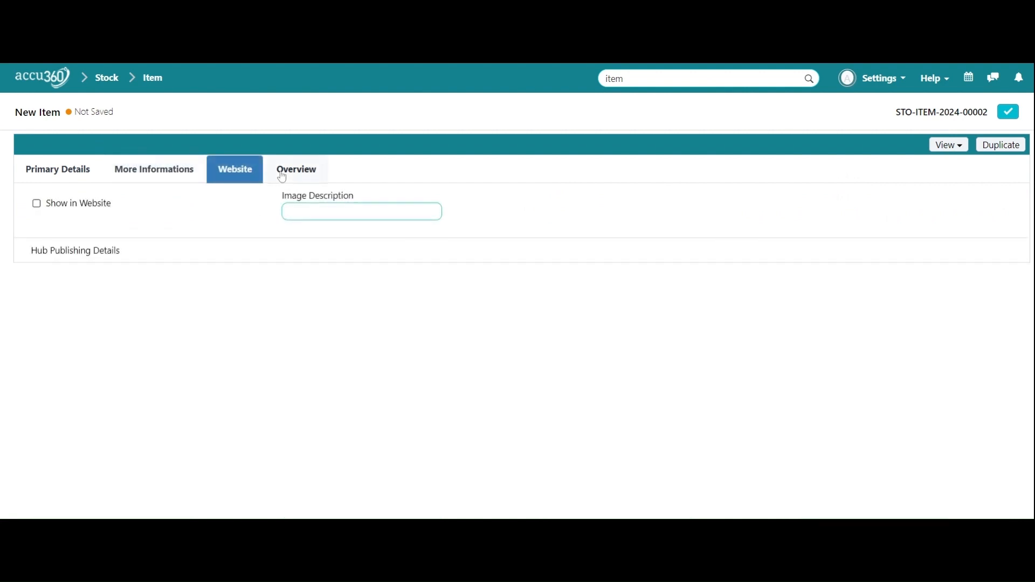
{"action": "left_click", "coordinate": [284, 172]}
{"action": "left_click", "coordinate": [77, 168]}
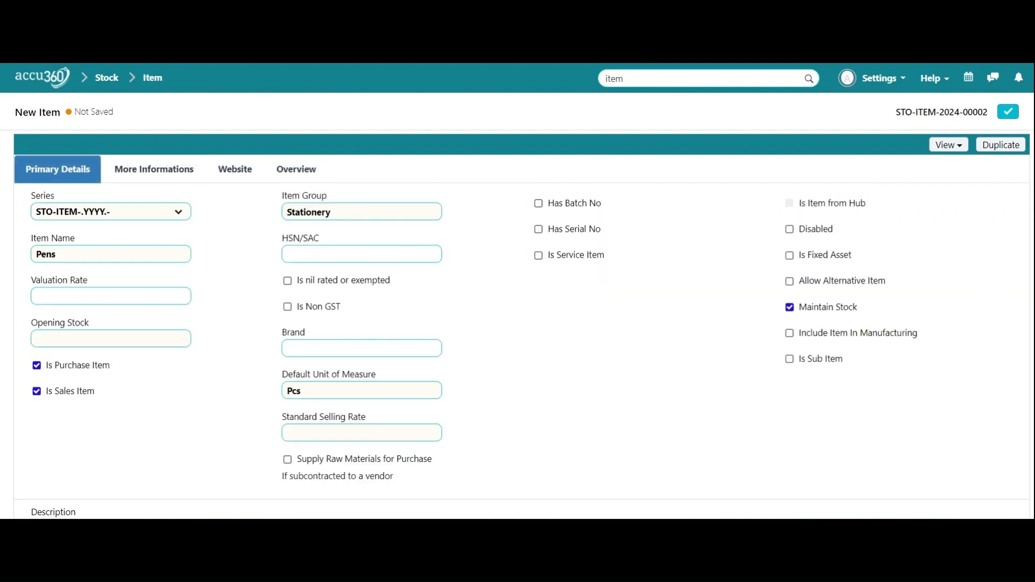
{"action": "left_click", "coordinate": [1009, 112]}
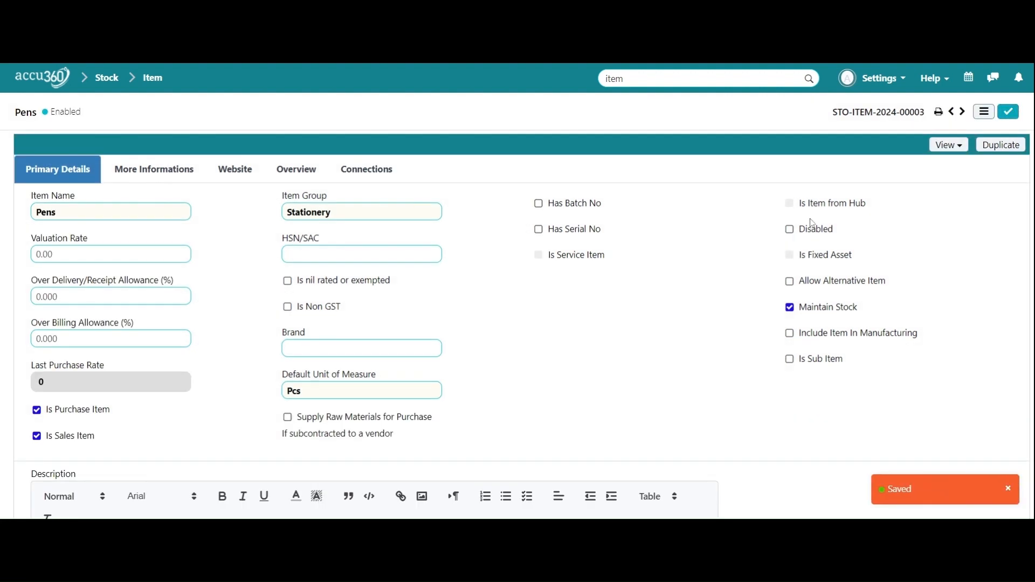
Step: View the saved Pens details and the list of all items, and return to the home page
{"action": "scroll", "coordinate": [679, 302], "scroll_direction": "down", "scroll_amount": 2}
{"action": "scroll", "coordinate": [678, 301], "scroll_direction": "up", "scroll_amount": 3}
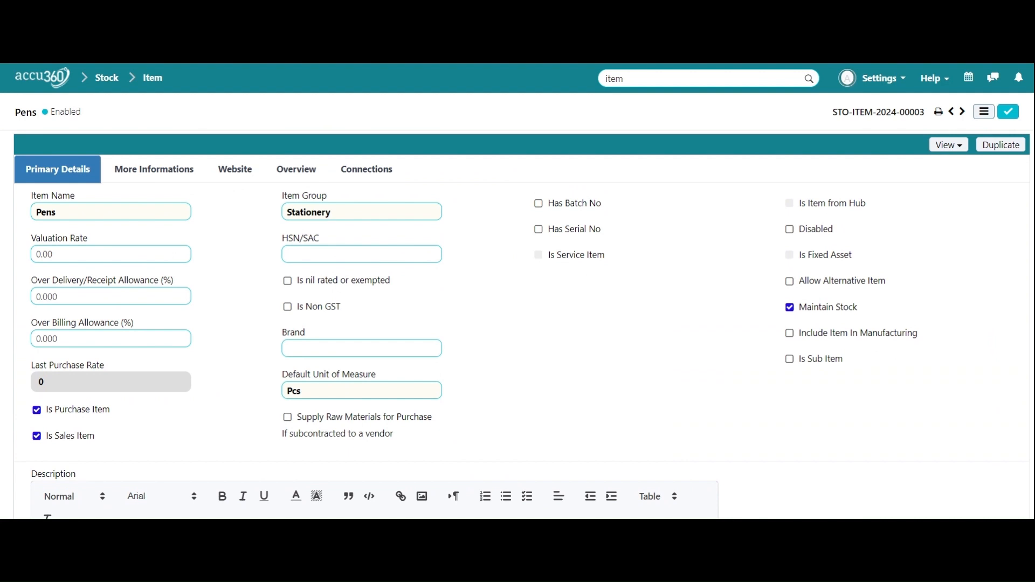
{"action": "left_click", "coordinate": [150, 80]}
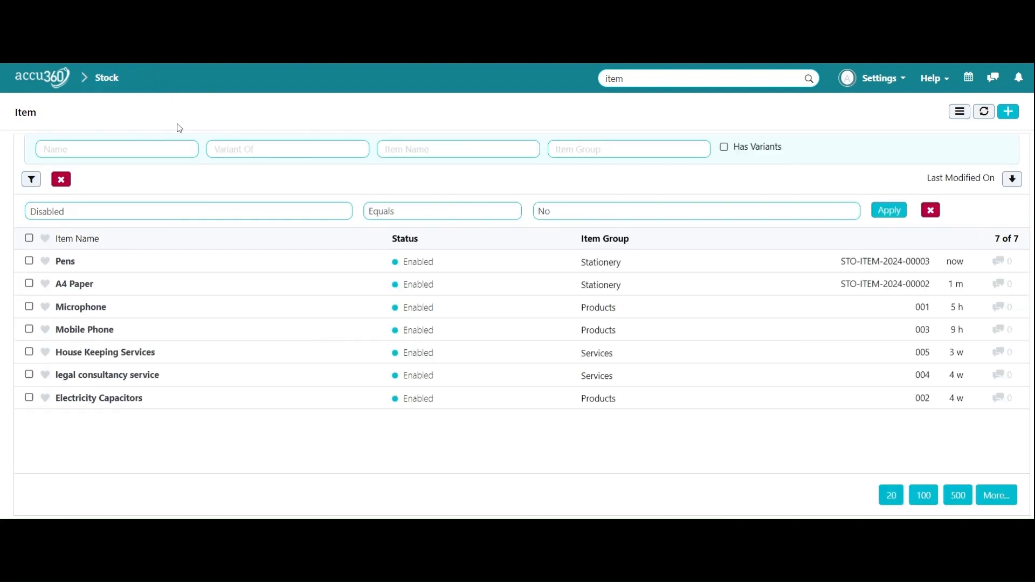
{"action": "left_click", "coordinate": [63, 75]}
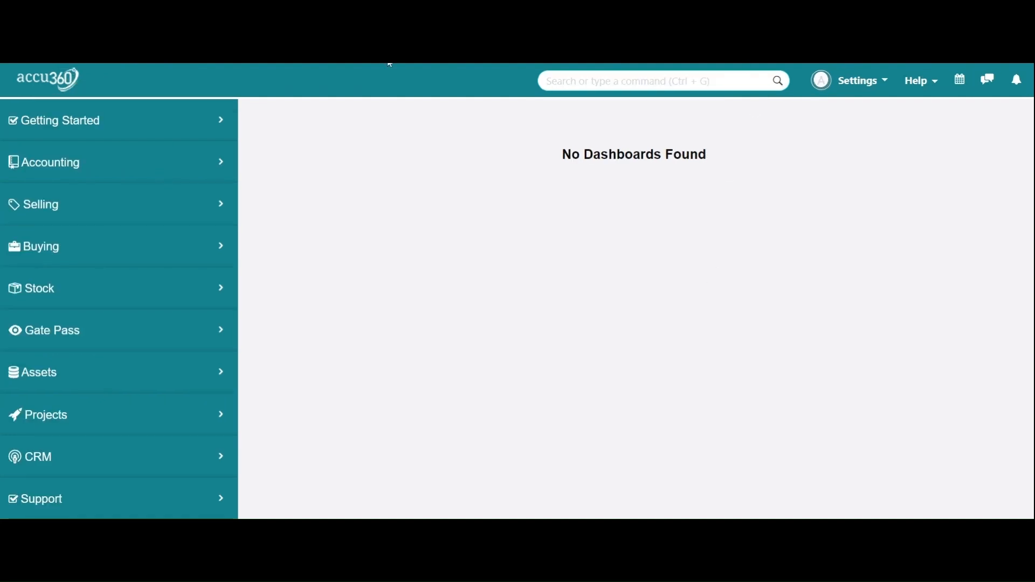